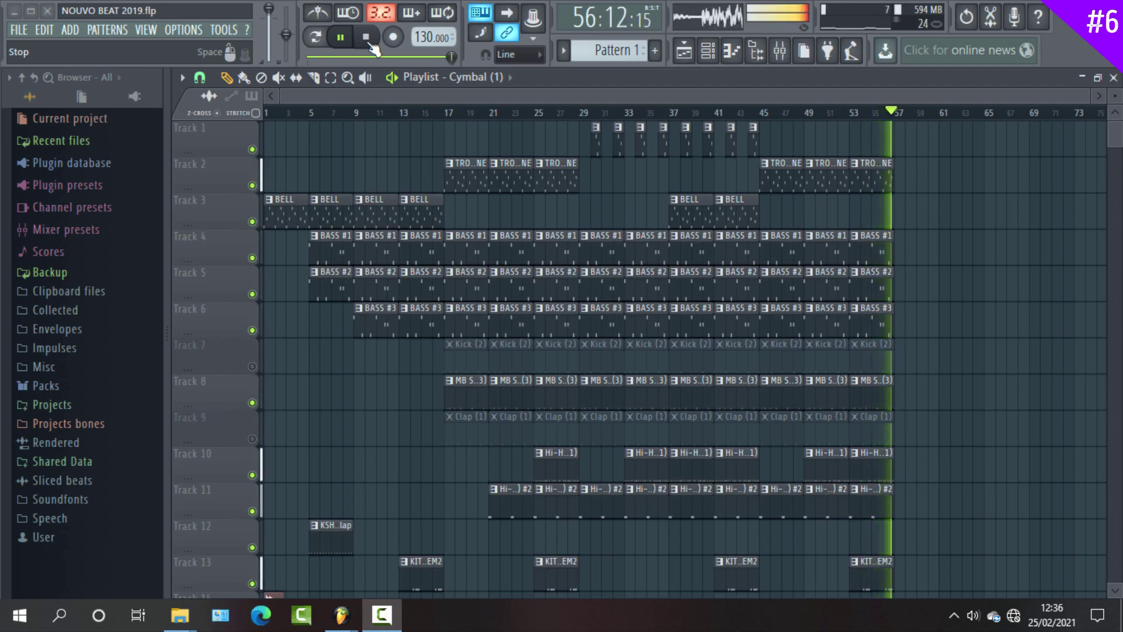
Step: Stop the song playback and toggle the browser off and back on
{"action": "left_click", "coordinate": [368, 44]}
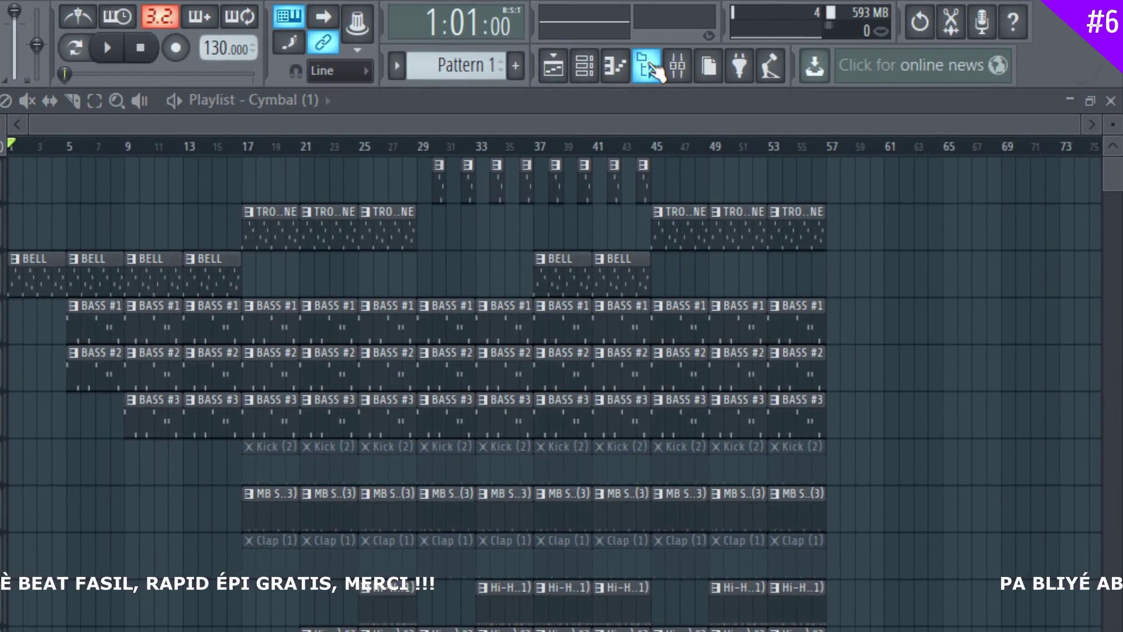
{"action": "left_click", "coordinate": [654, 65]}
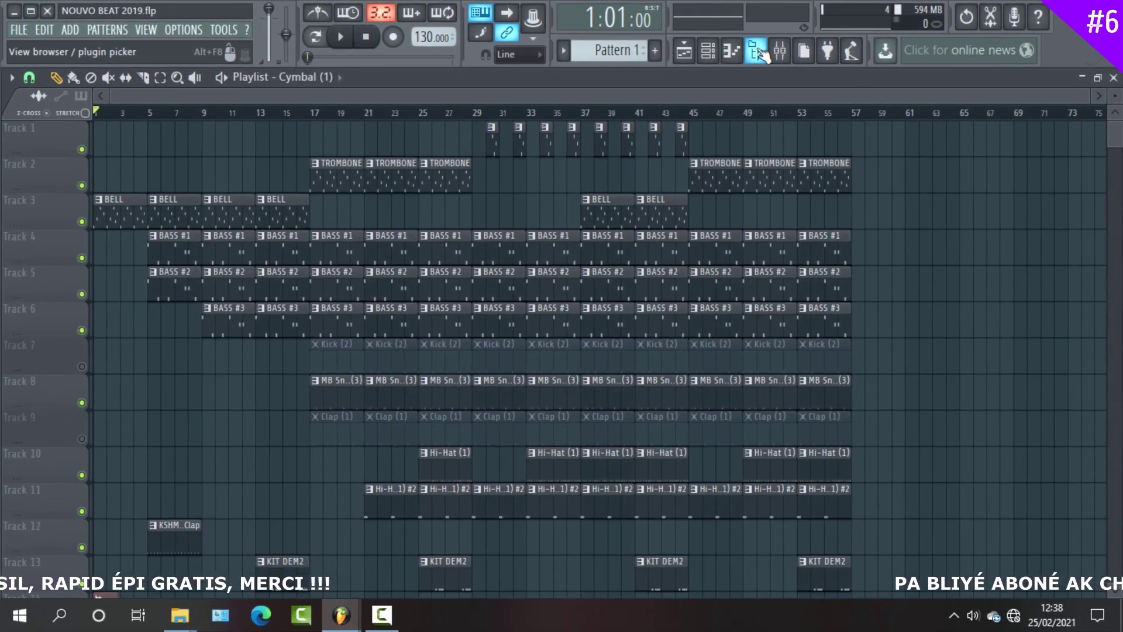
{"action": "left_click", "coordinate": [759, 54]}
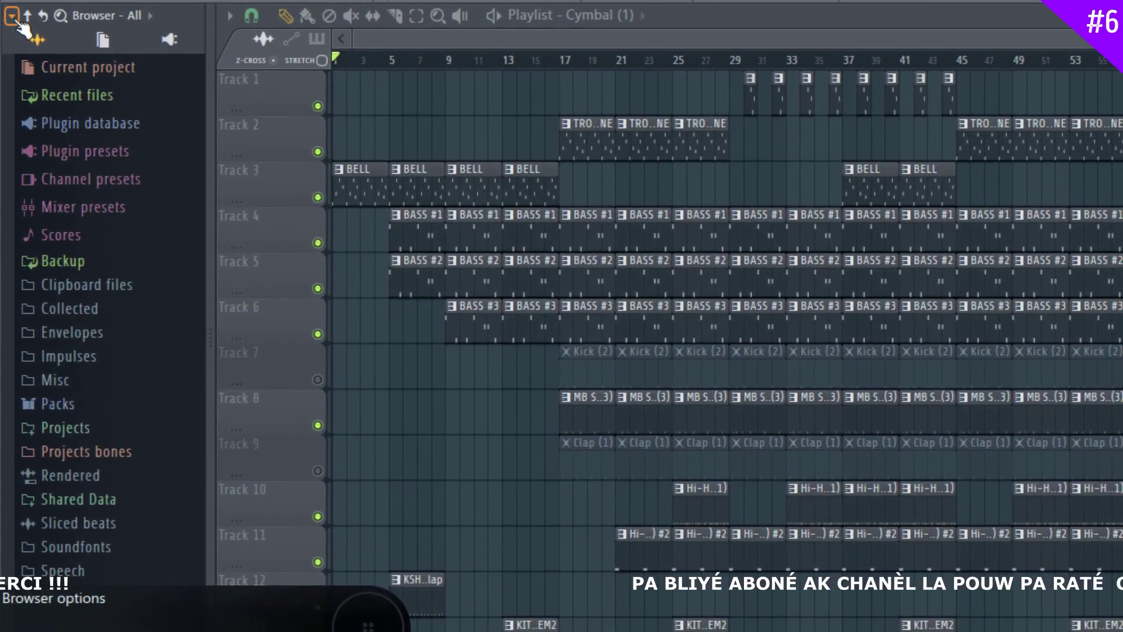
Step: Examine the browser's options and its list of snapshots, leaving the All snapshot active
{"action": "left_click", "coordinate": [11, 17]}
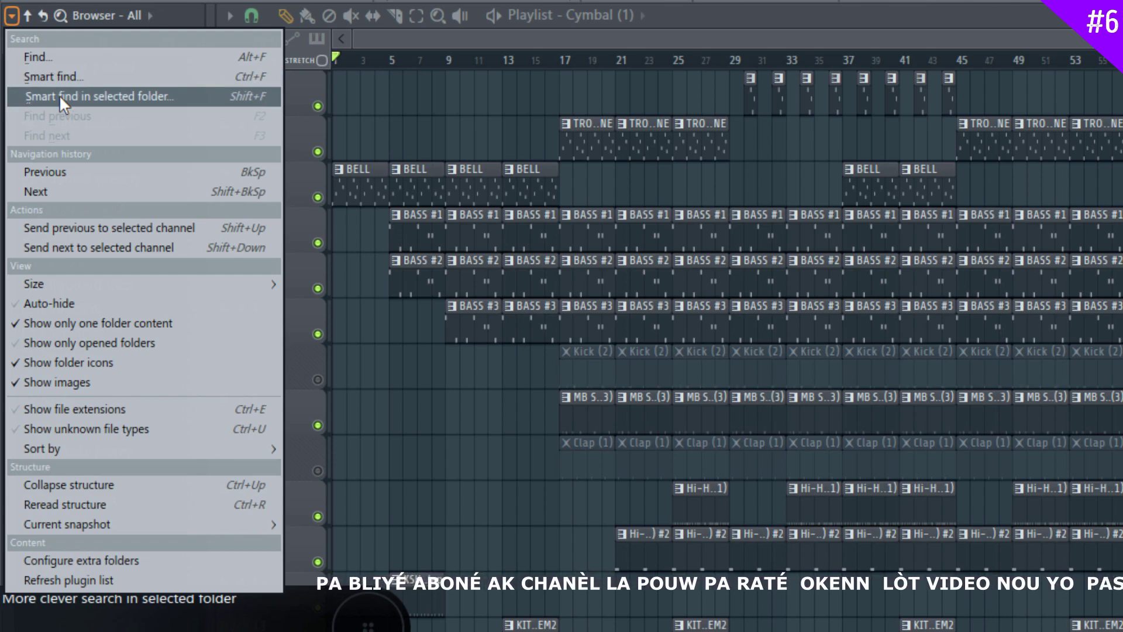
{"action": "left_click", "coordinate": [25, 16]}
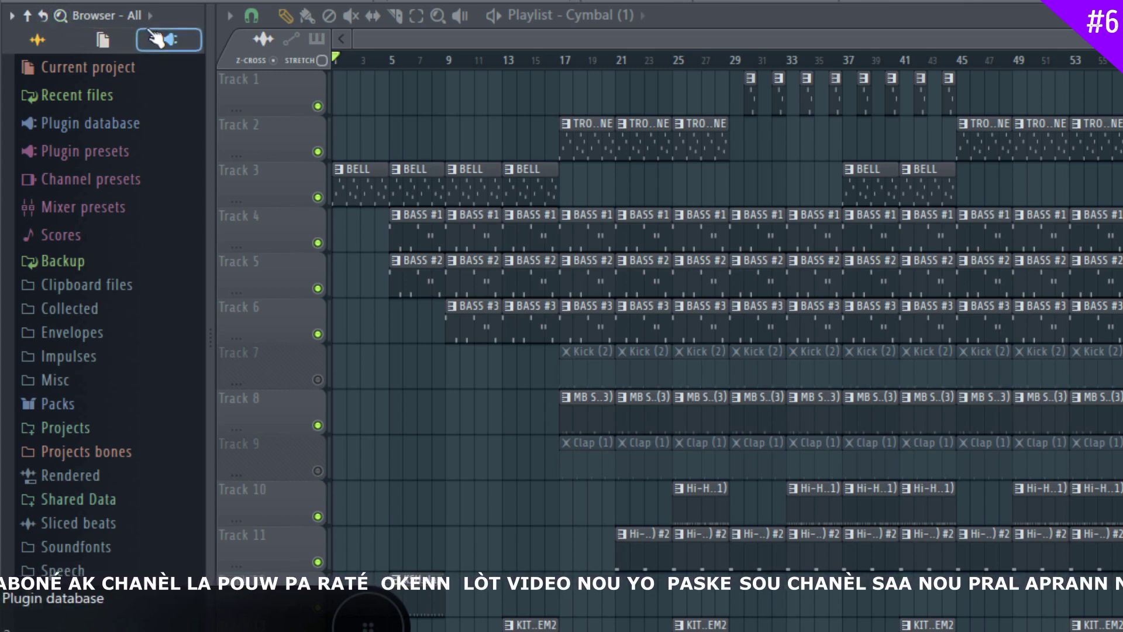
{"action": "left_click", "coordinate": [149, 18]}
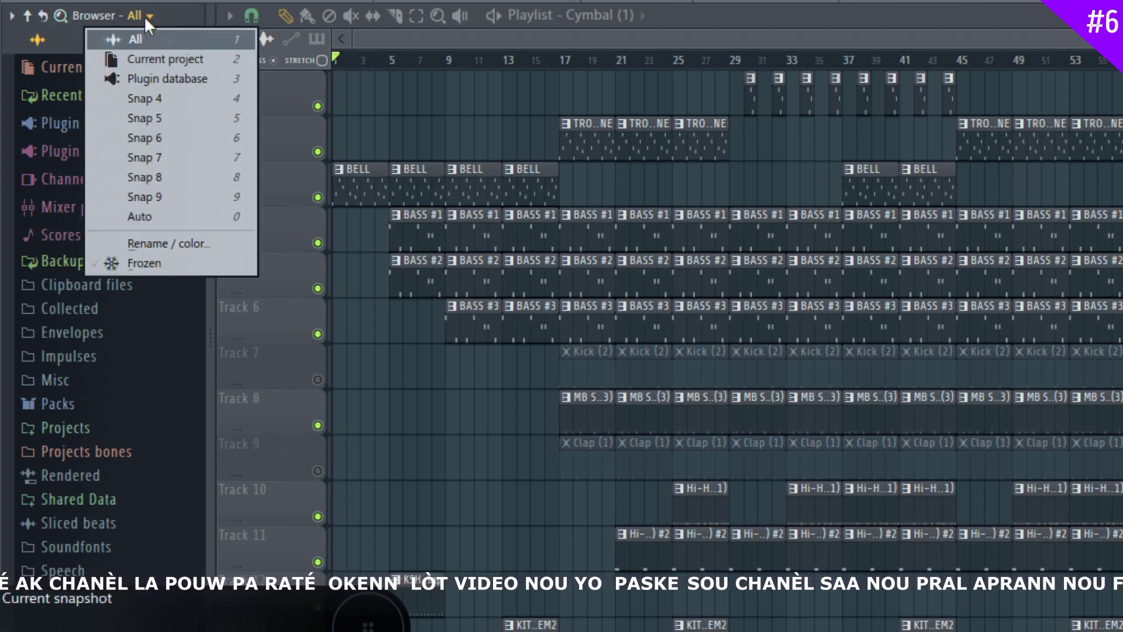
{"action": "left_click", "coordinate": [177, 16]}
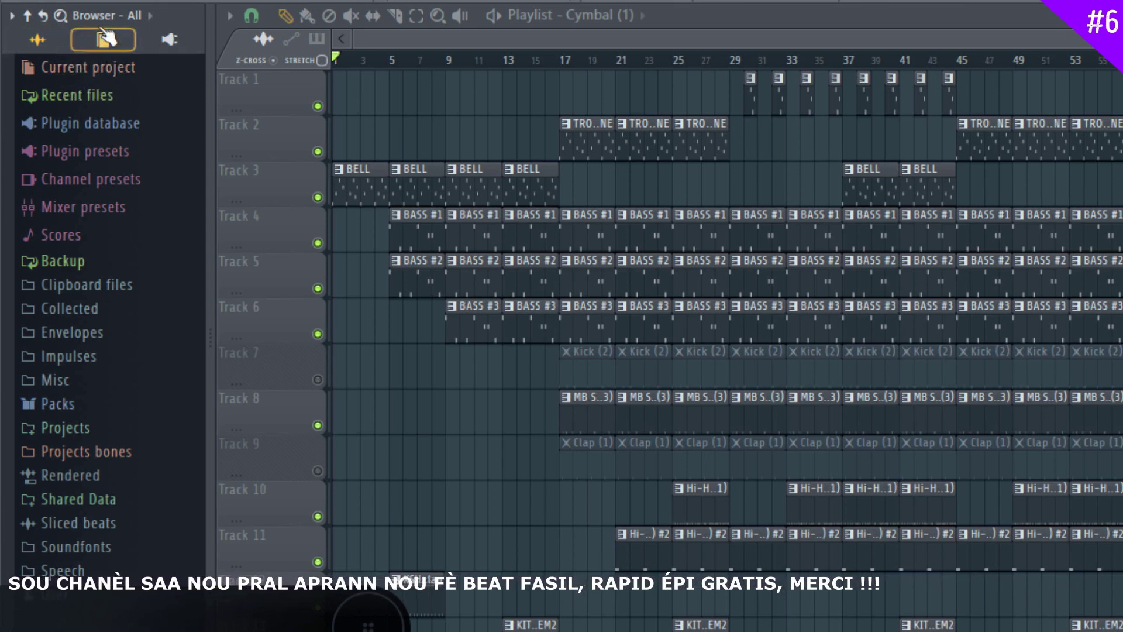
Step: Examine the current project's History and Patterns folders in the browser and compare the patterns with the pattern selector's list
{"action": "left_click", "coordinate": [88, 68]}
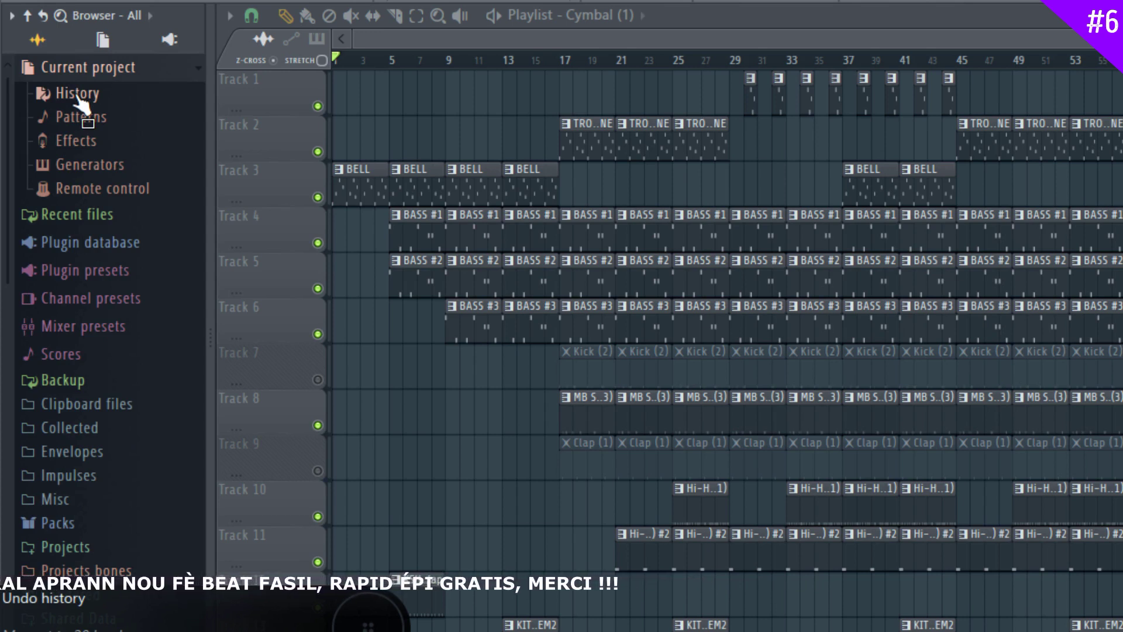
{"action": "left_click", "coordinate": [80, 97]}
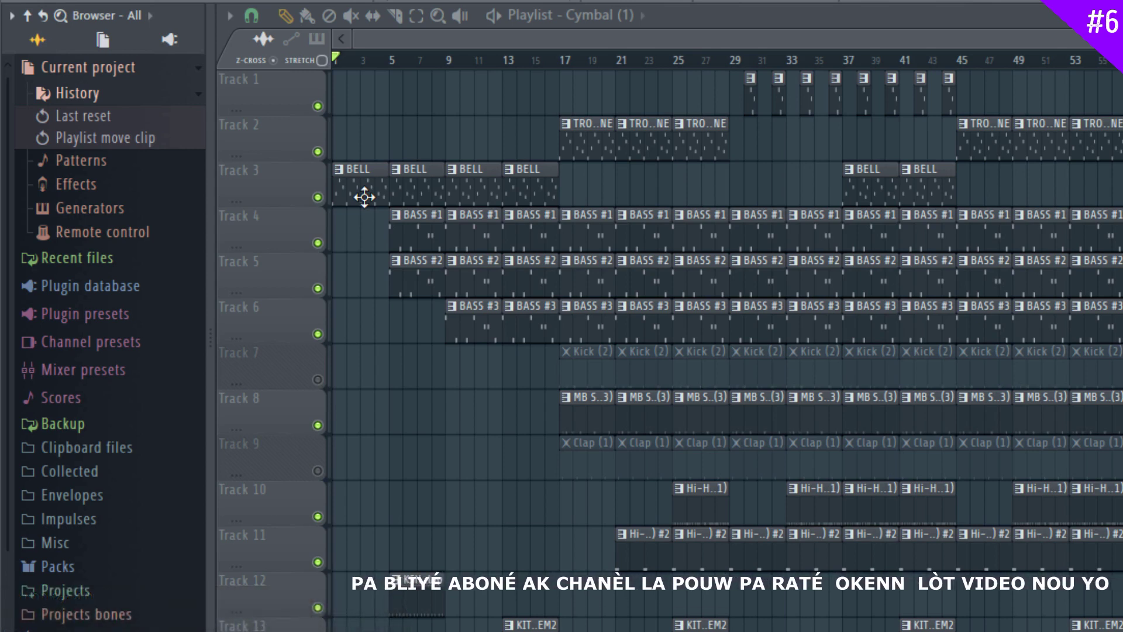
{"action": "left_click", "coordinate": [196, 103]}
{"action": "left_click", "coordinate": [155, 120]}
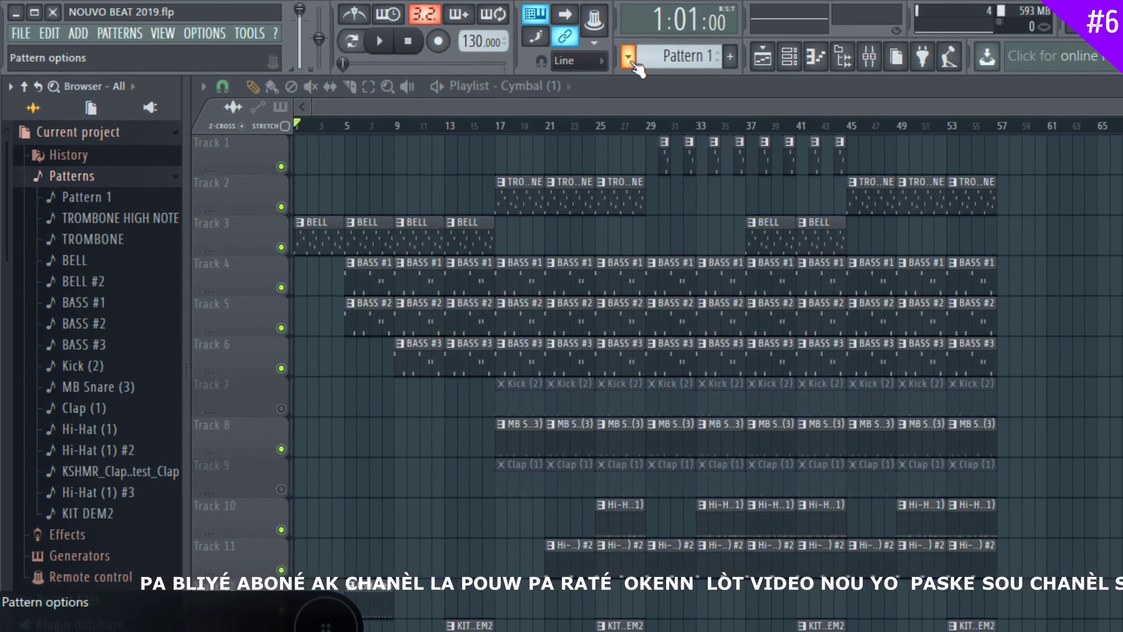
{"action": "left_click", "coordinate": [630, 60]}
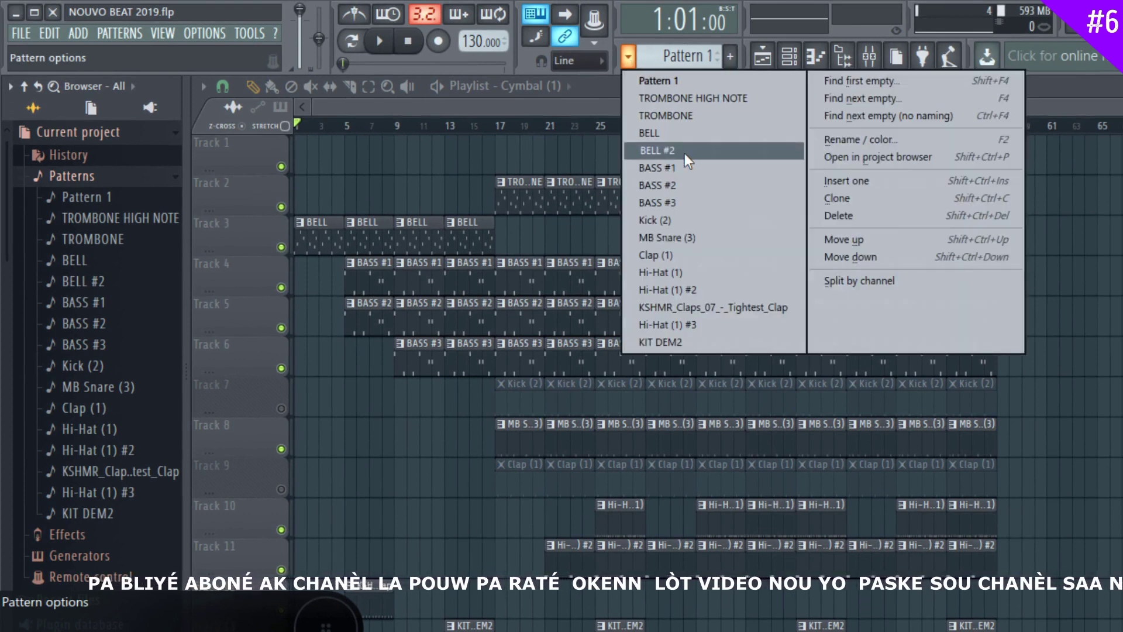
{"action": "left_click", "coordinate": [168, 174]}
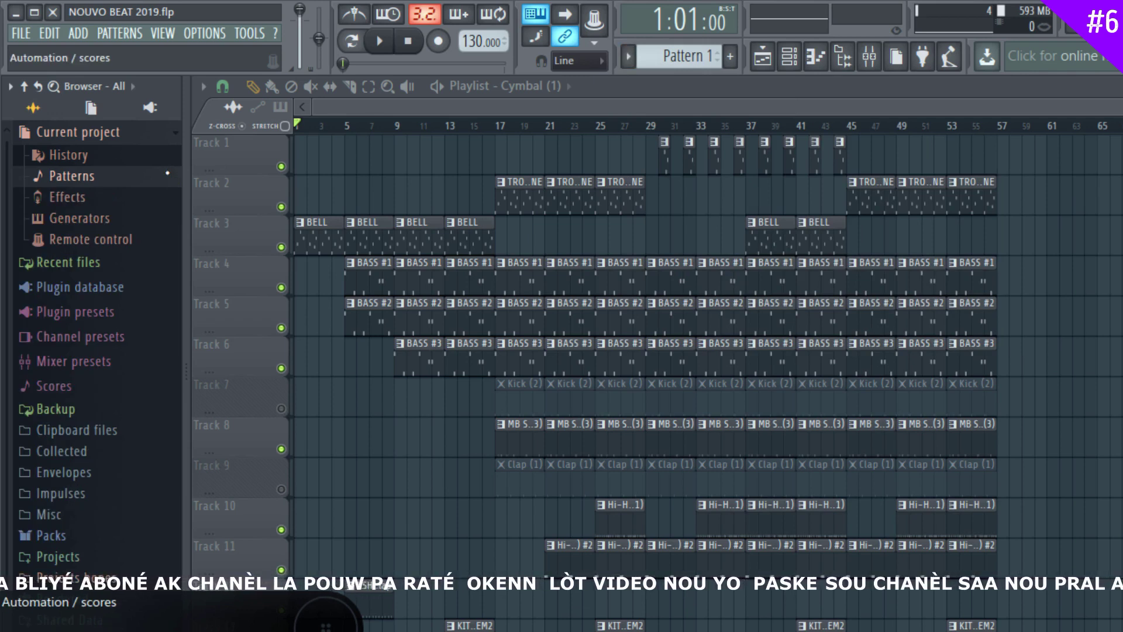
Step: List the current project's effects in the browser and open the Fruity Limiter from the mixer's Master track
{"action": "left_click", "coordinate": [142, 200]}
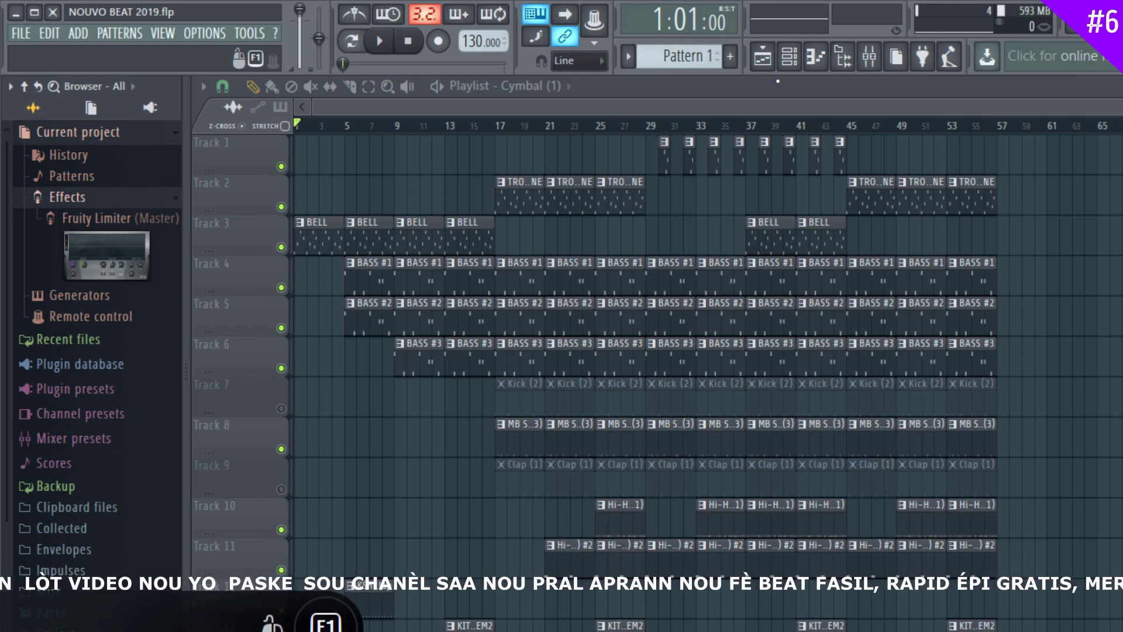
{"action": "left_click", "coordinate": [869, 57]}
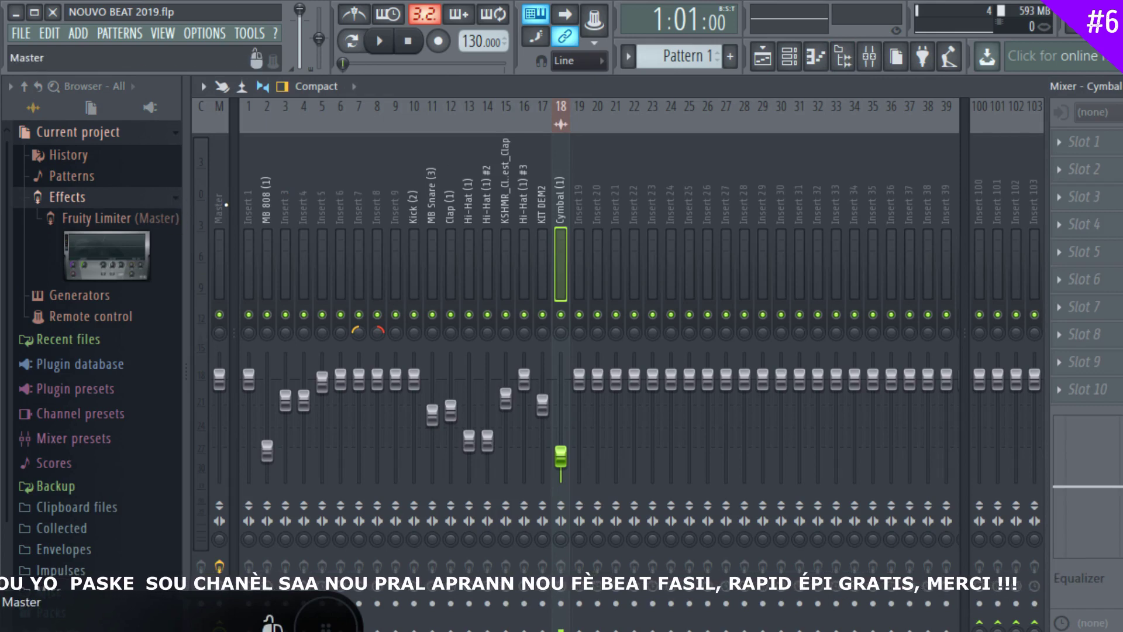
{"action": "left_click", "coordinate": [218, 263]}
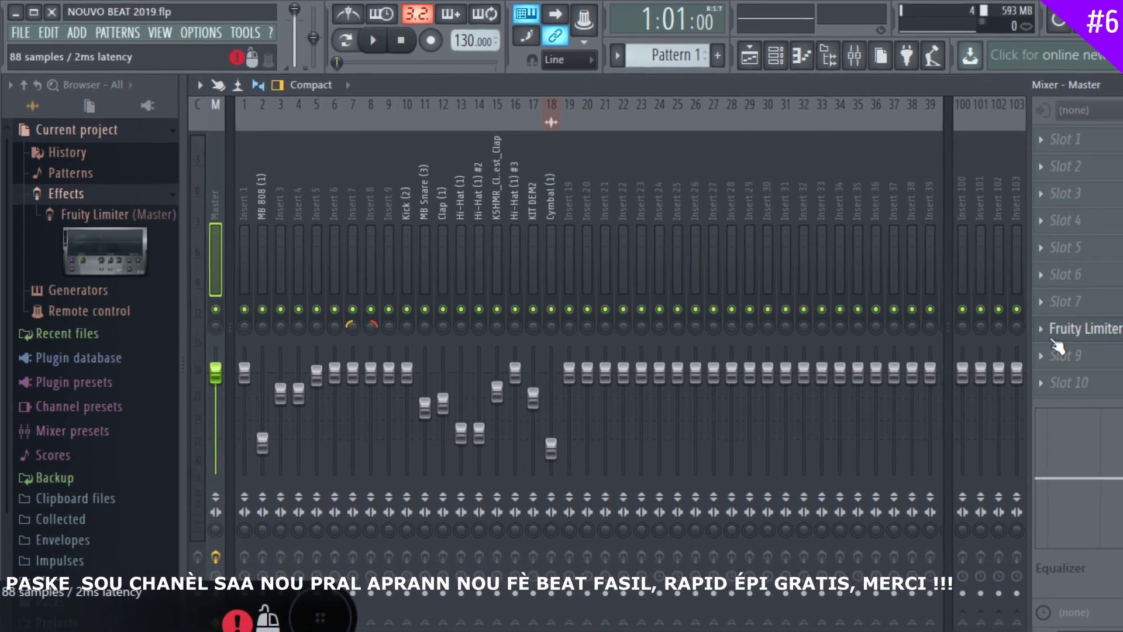
{"action": "left_click", "coordinate": [1079, 336]}
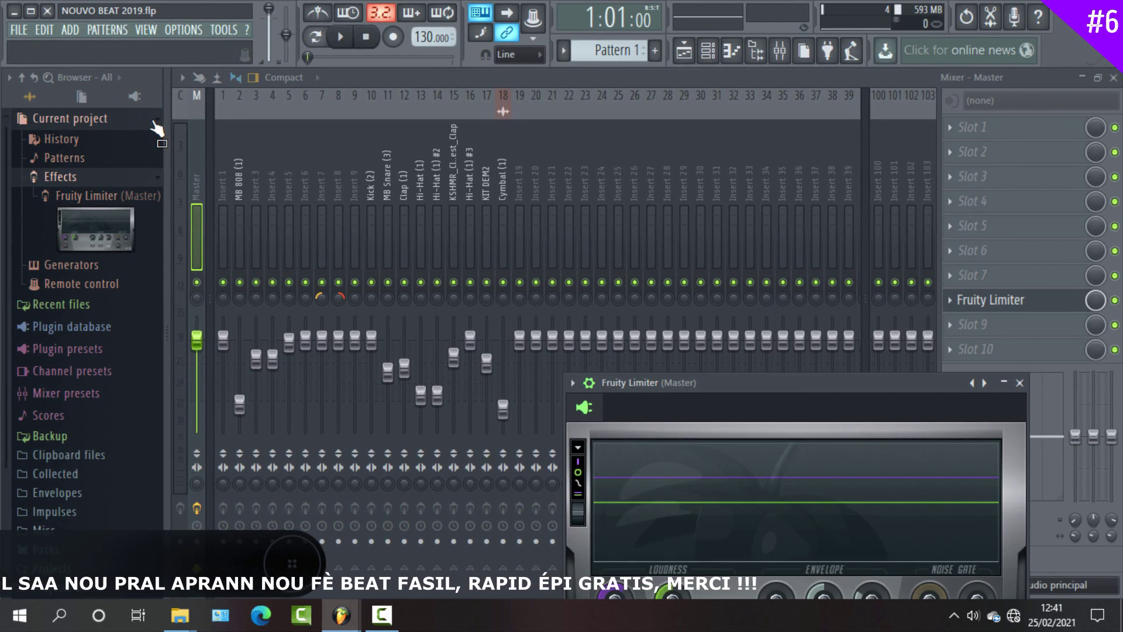
Step: Look through the current project's Generators and Remote control folders, and collapse the Current project folder
{"action": "left_click", "coordinate": [154, 178]}
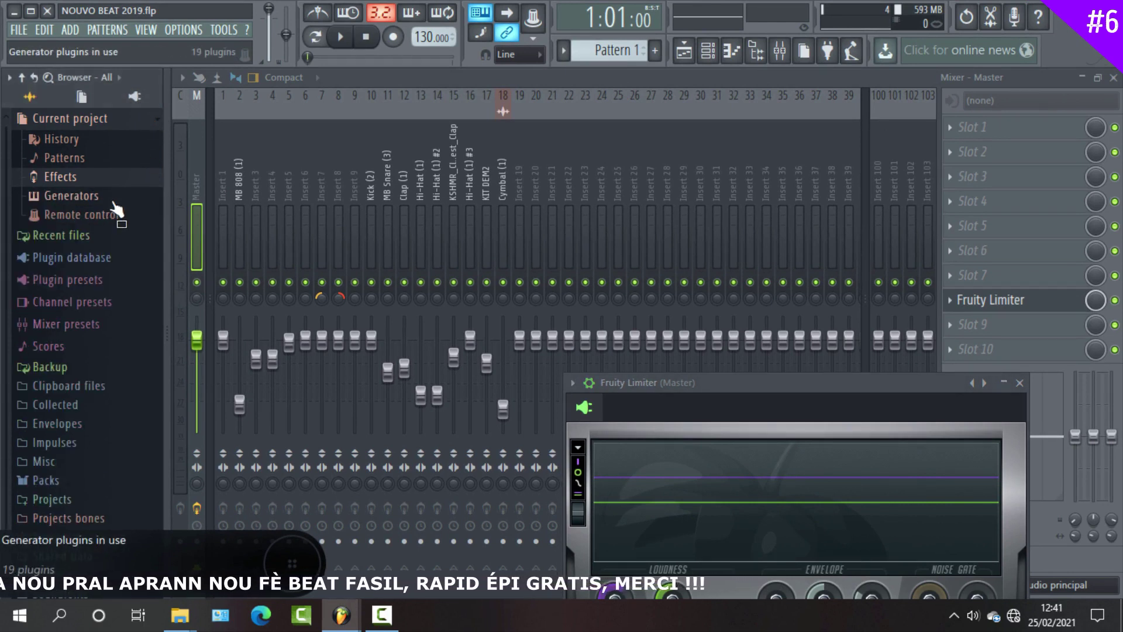
{"action": "left_click", "coordinate": [117, 199]}
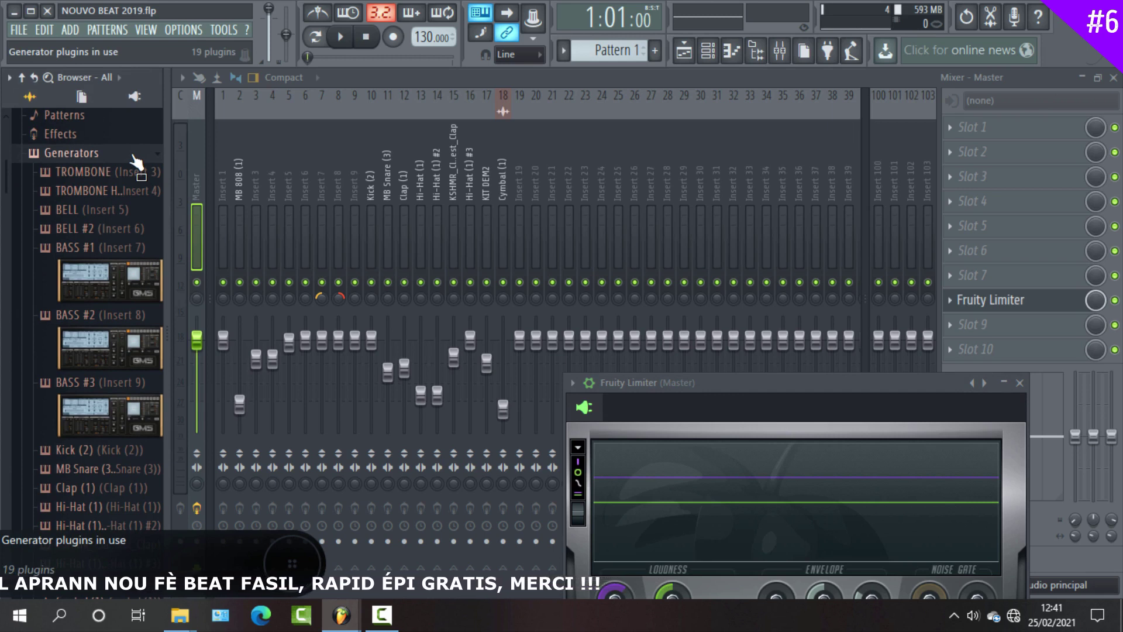
{"action": "left_click", "coordinate": [133, 157]}
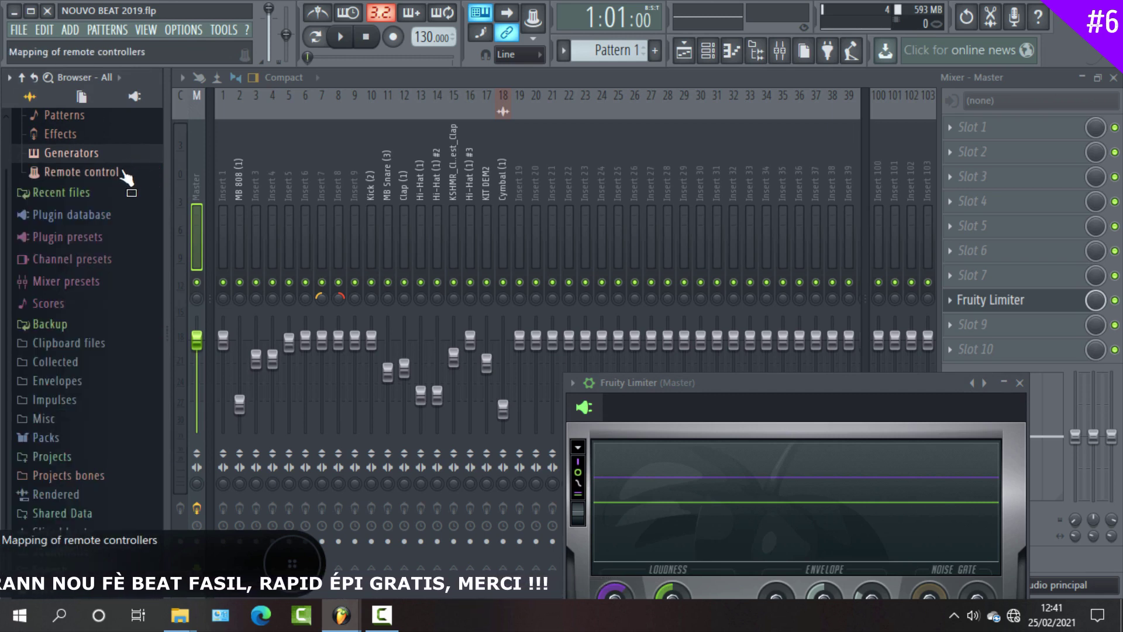
{"action": "left_click", "coordinate": [124, 173]}
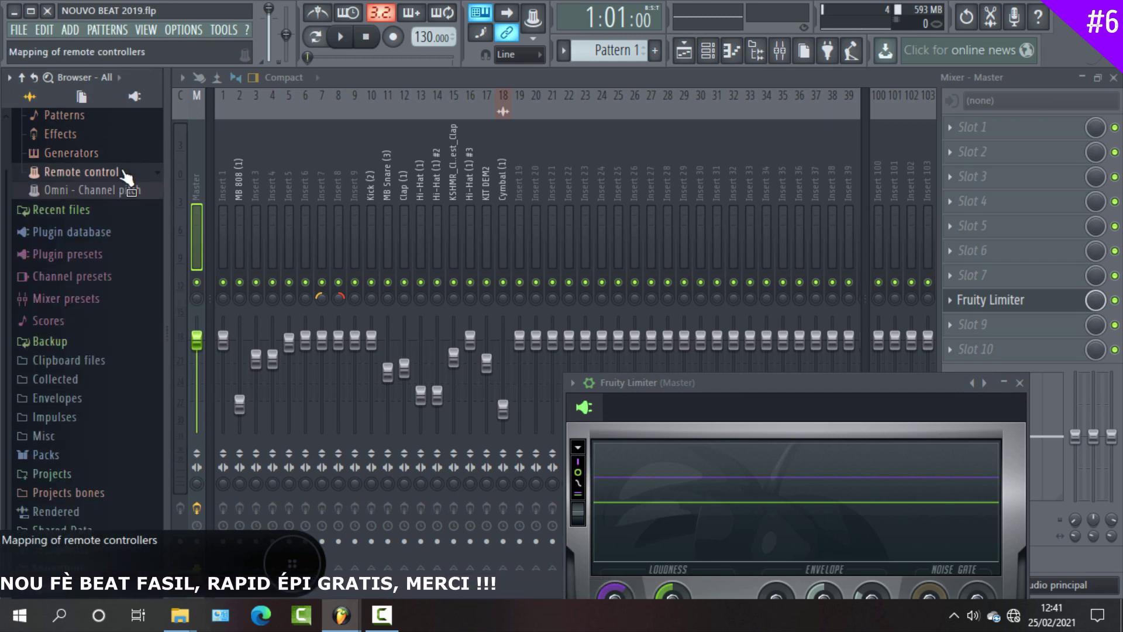
{"action": "left_click", "coordinate": [124, 173]}
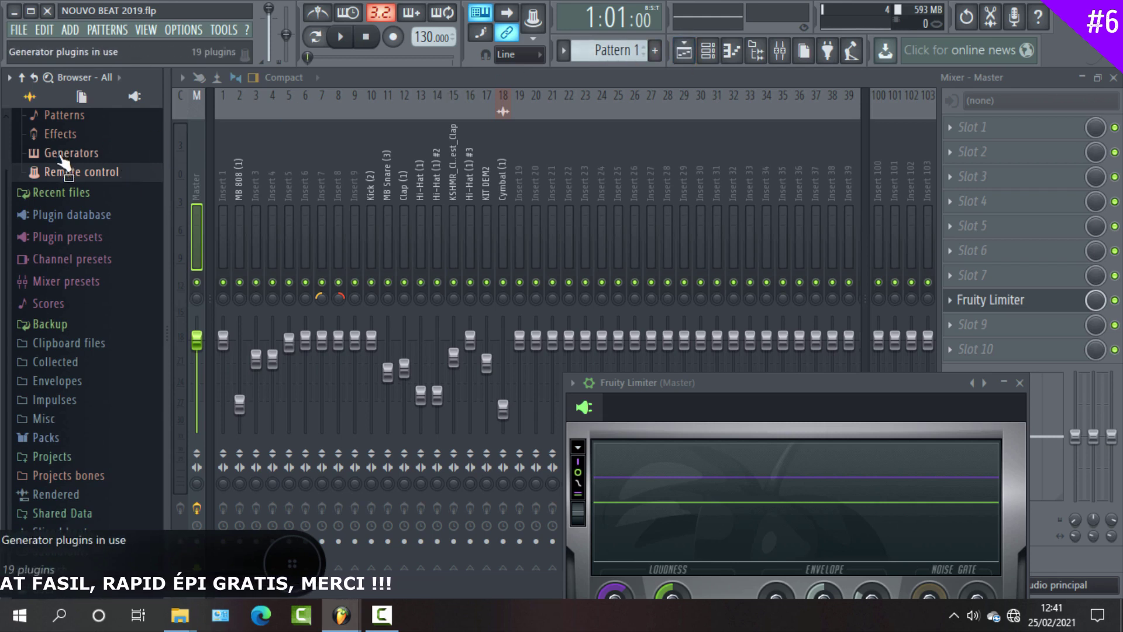
{"action": "scroll", "coordinate": [61, 161], "scroll_direction": "up", "scroll_amount": 2}
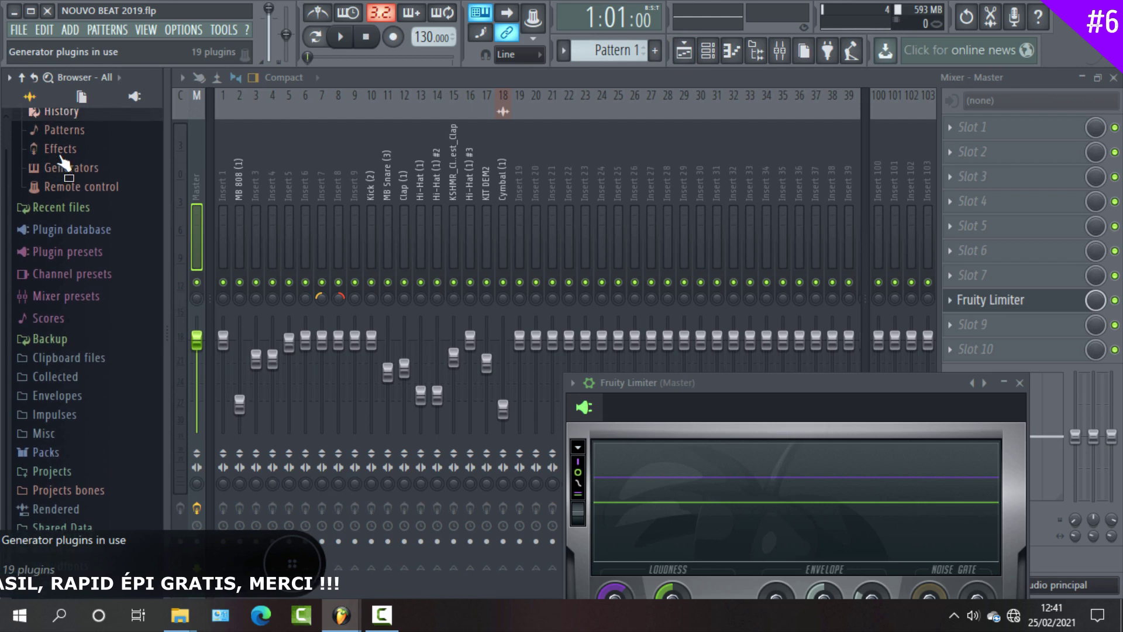
{"action": "key", "text": "Left"}
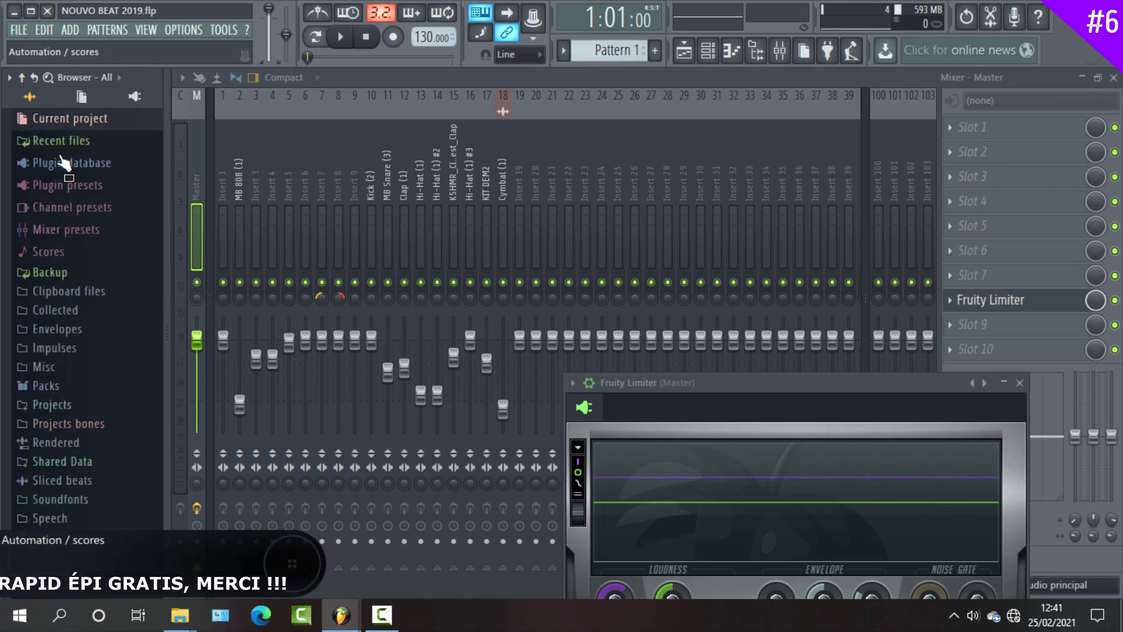
Step: View the projects listed in the browser's Recent files folder and collapse it again
{"action": "key", "text": "Down"}
{"action": "key", "text": "Right"}
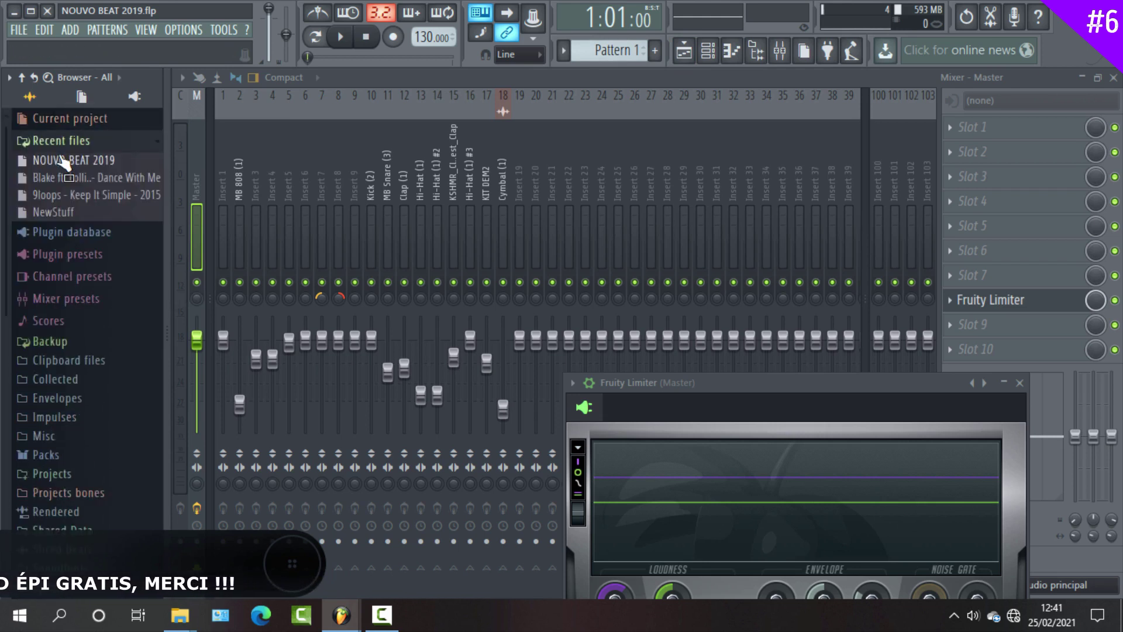
{"action": "key", "text": "Down"}
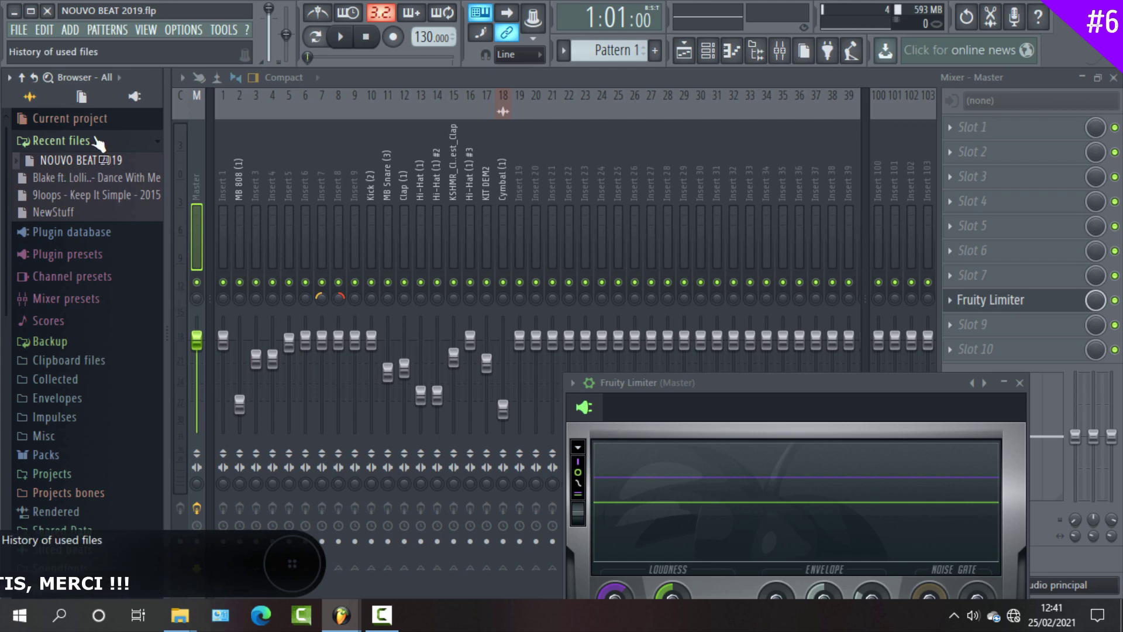
{"action": "left_click", "coordinate": [63, 141]}
Step: Browse the plugin database's Effects categories down to Amp and Distortion, and collapse them again
{"action": "left_click", "coordinate": [84, 163]}
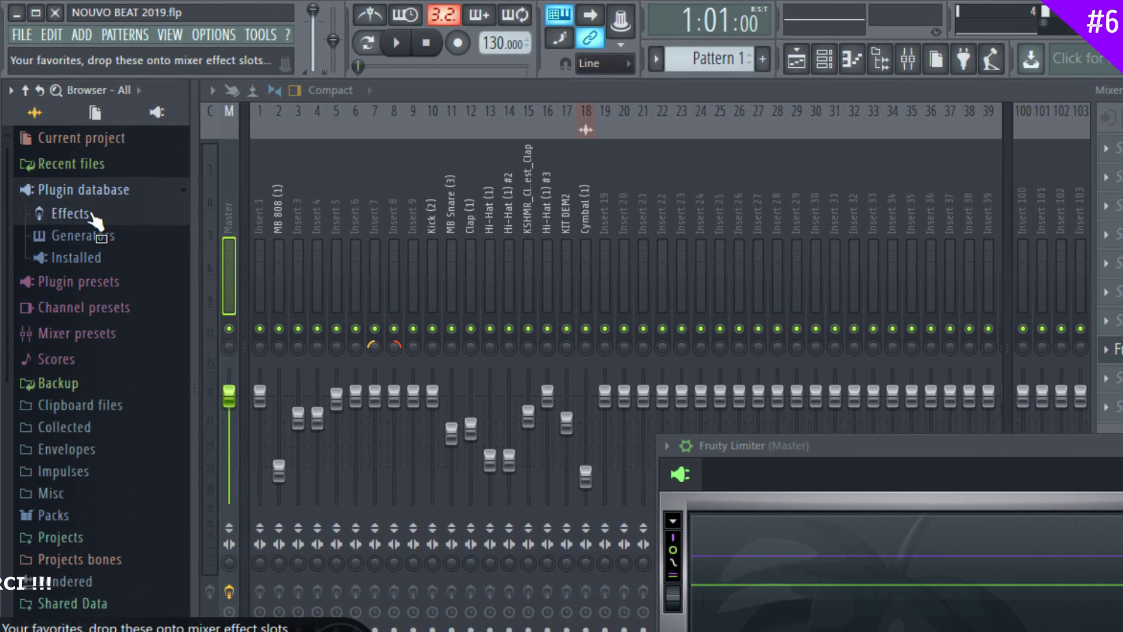
{"action": "left_click", "coordinate": [82, 192]}
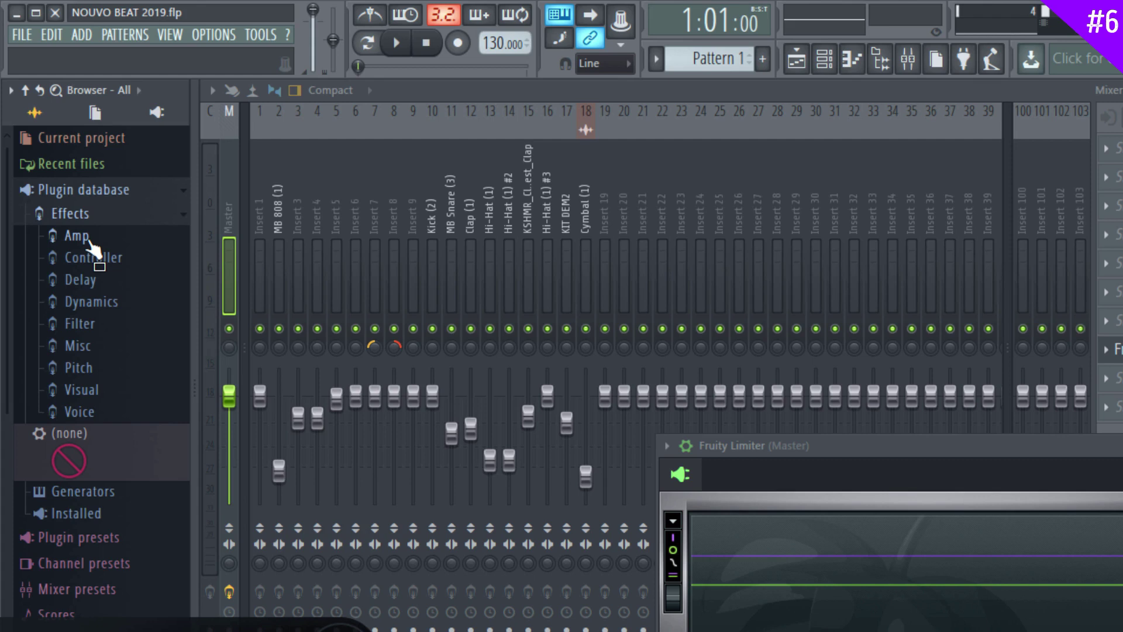
{"action": "left_click", "coordinate": [90, 238]}
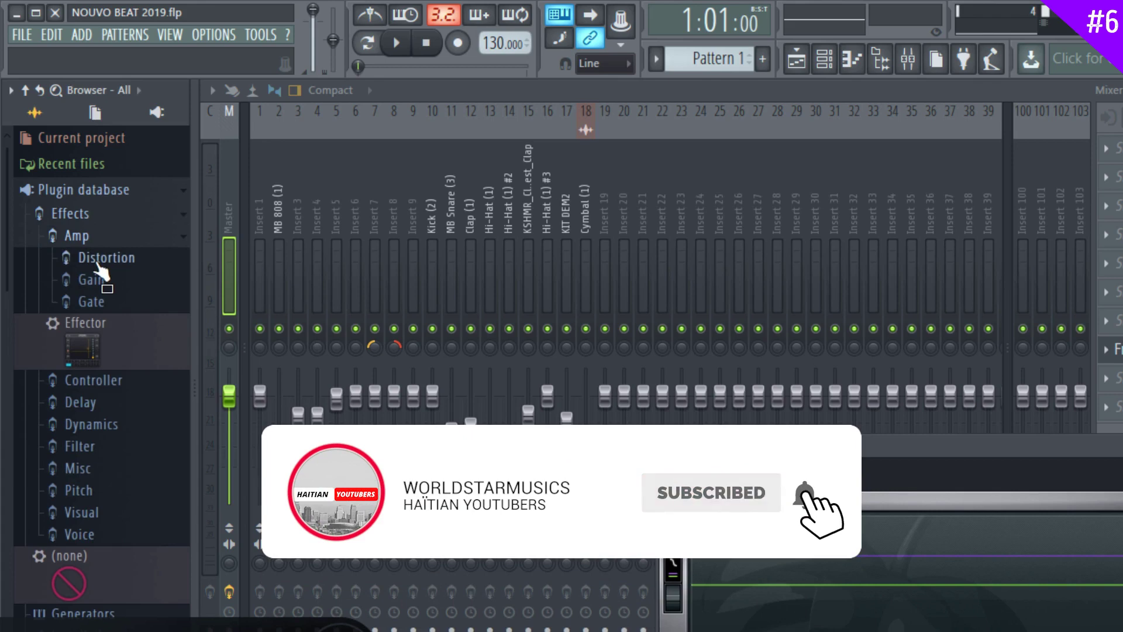
{"action": "left_click", "coordinate": [104, 263]}
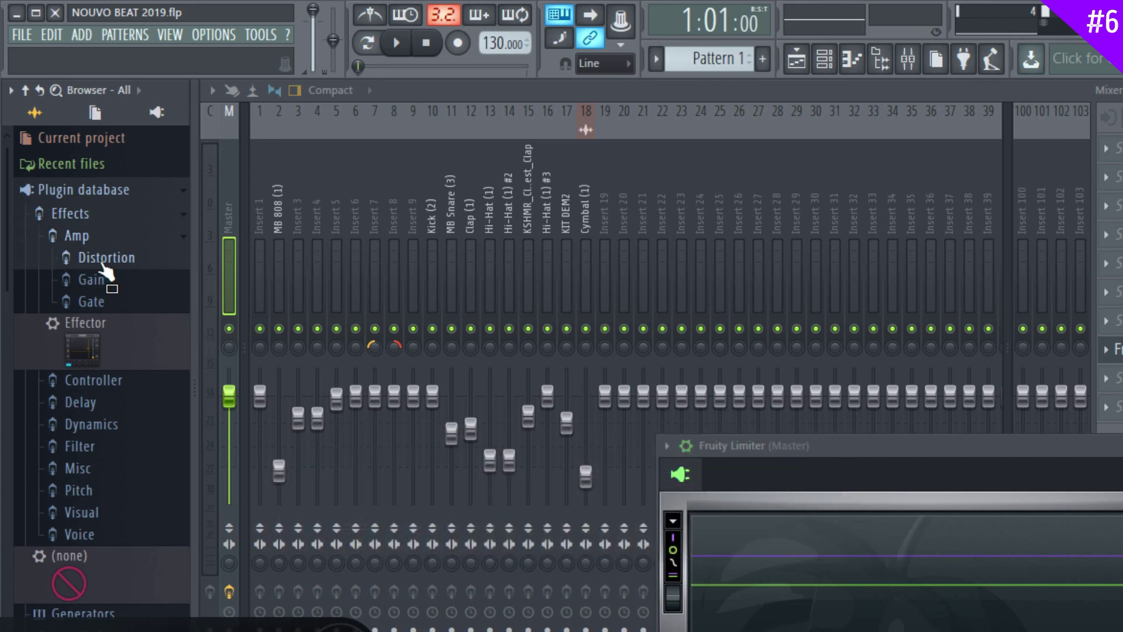
{"action": "left_click", "coordinate": [106, 260]}
{"action": "left_click", "coordinate": [88, 237]}
{"action": "left_click", "coordinate": [75, 215]}
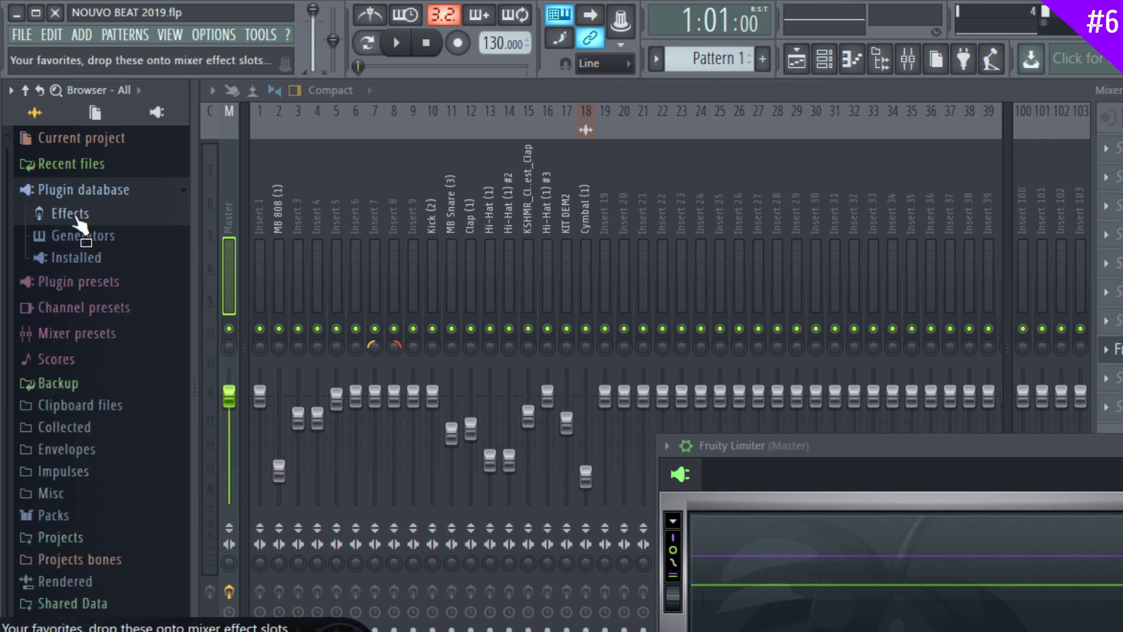
Step: Add the BassDrum drum machine from the plugin database's generators to the channel rack as a new channel
{"action": "left_click", "coordinate": [85, 240]}
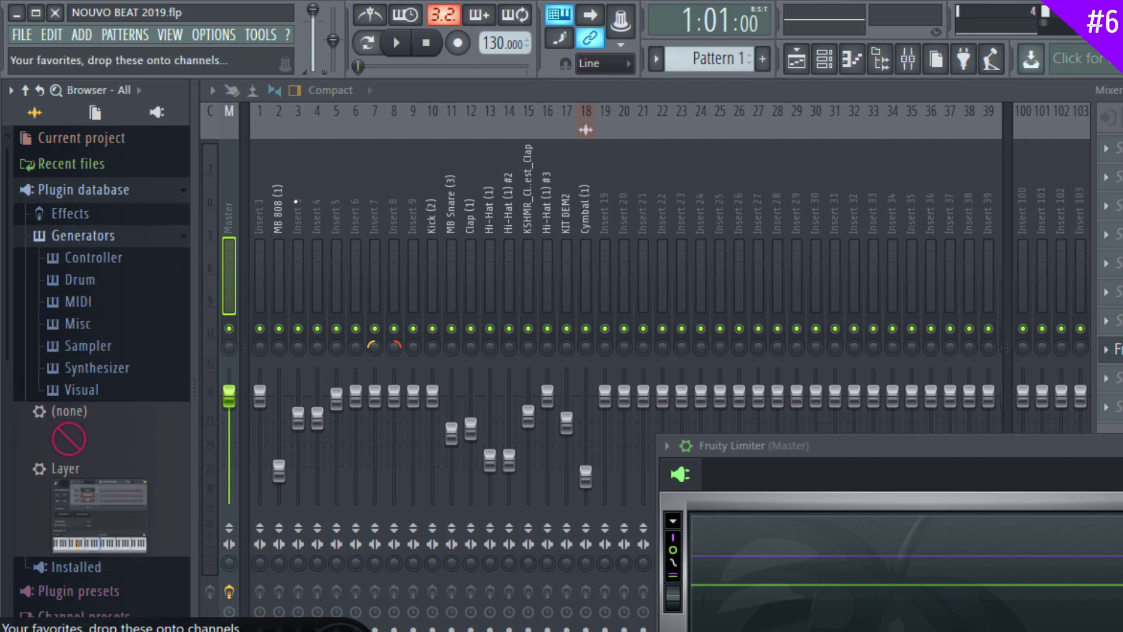
{"action": "left_click", "coordinate": [825, 61]}
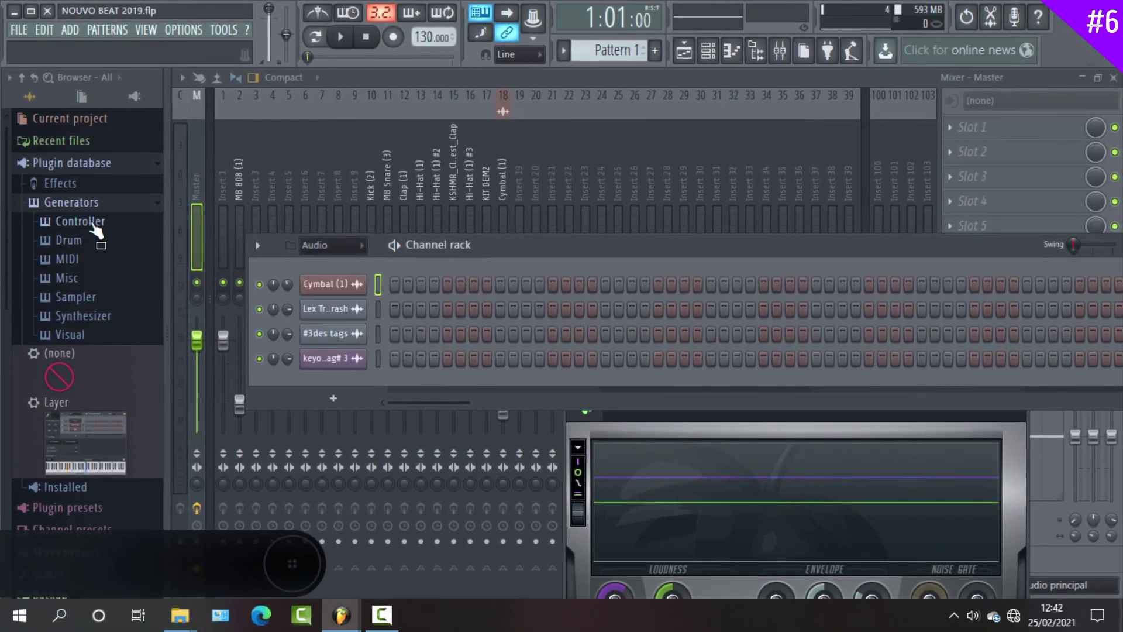
{"action": "left_click_drag", "start_coordinate": [108, 258], "coordinate": [105, 293]}
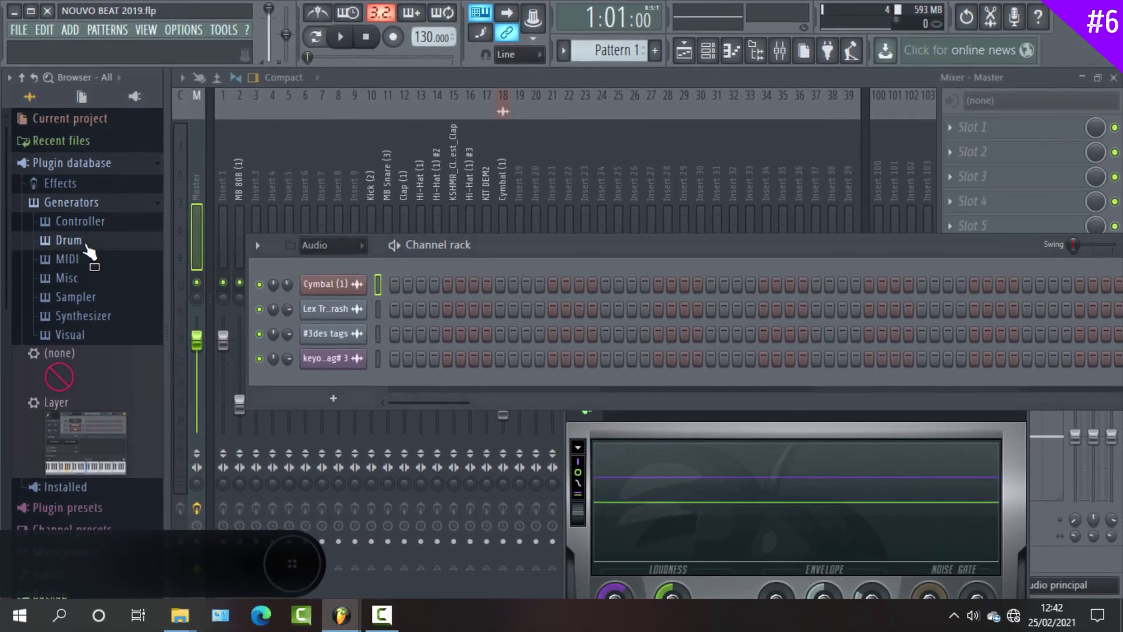
{"action": "left_click", "coordinate": [91, 249]}
{"action": "left_click", "coordinate": [86, 259]}
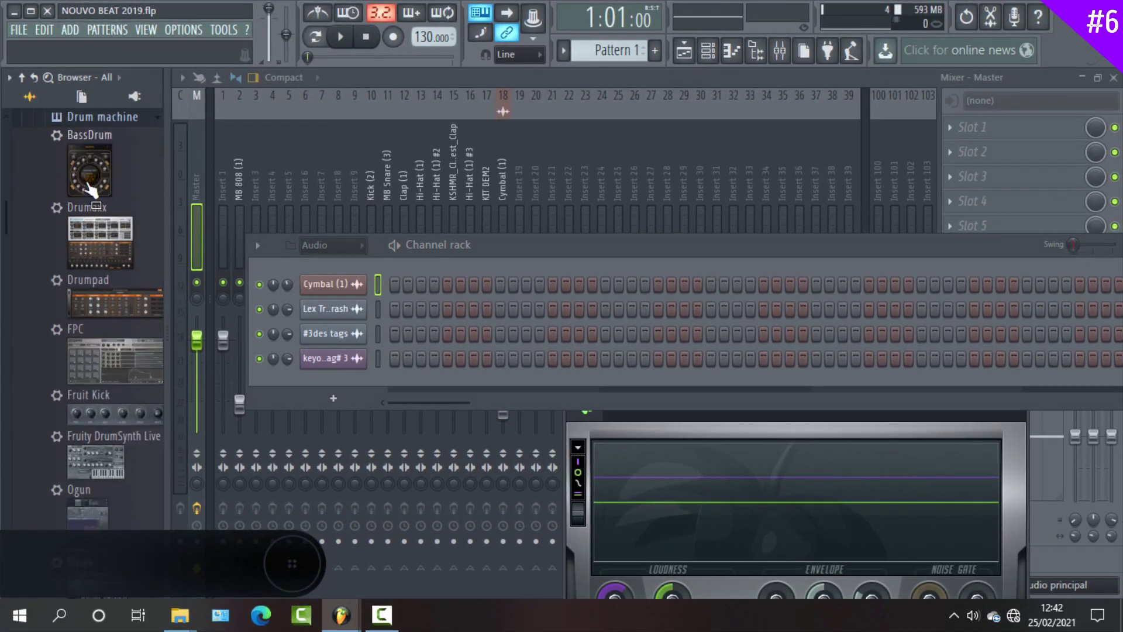
{"action": "left_click_drag", "start_coordinate": [94, 170], "coordinate": [269, 378]}
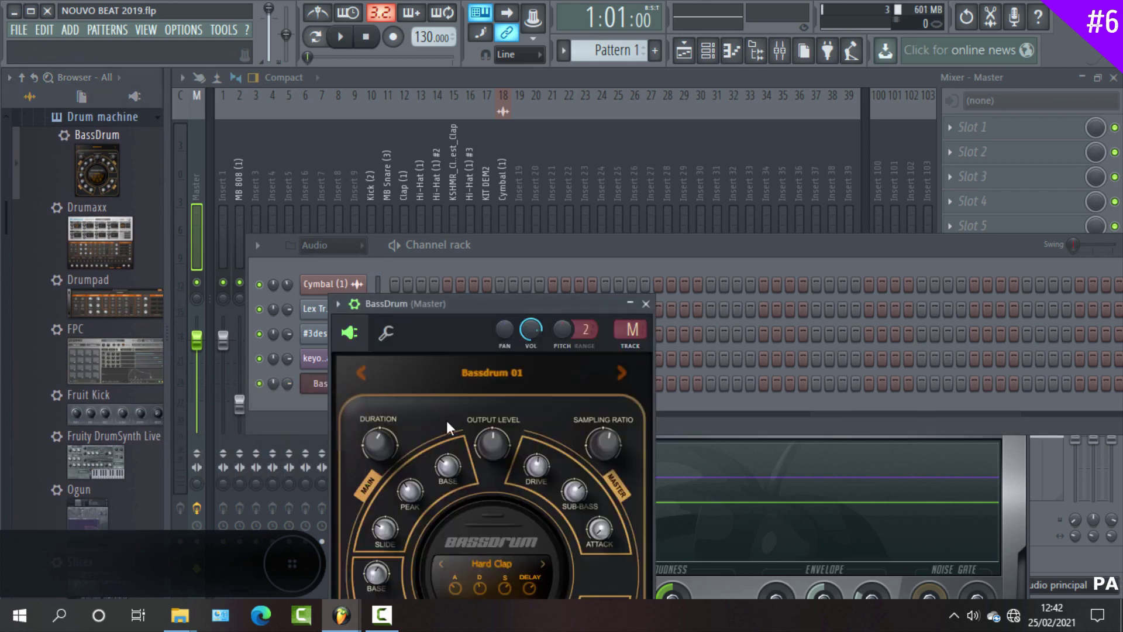
Step: Play a test note on BassDrum and collapse the plugin database's Drum machine and Generators folders
{"action": "key", "text": "q"}
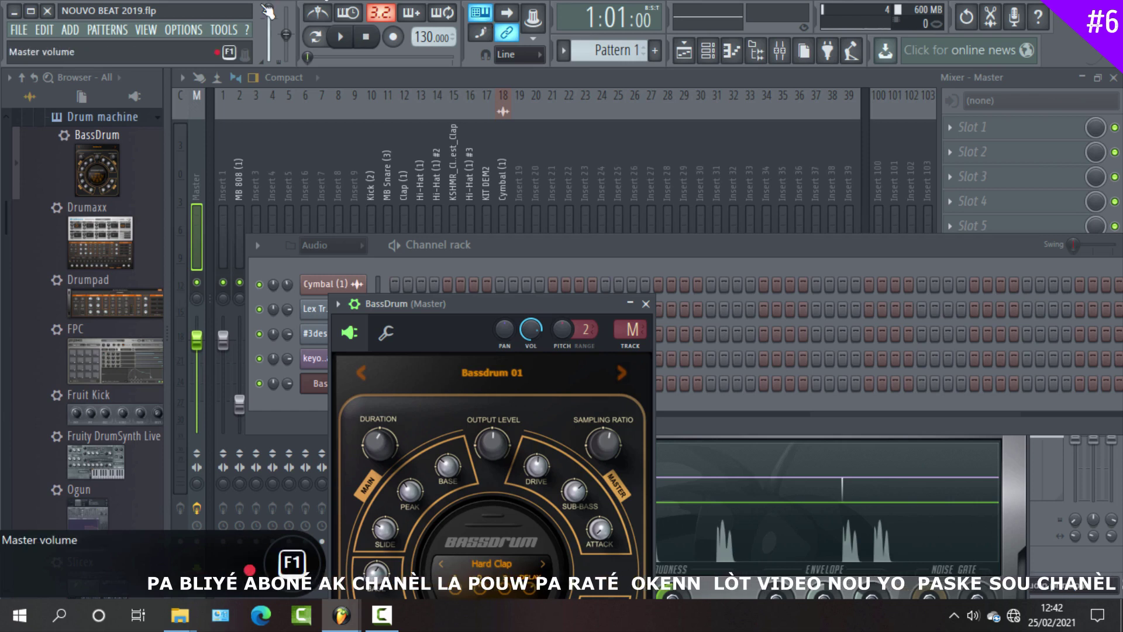
{"action": "left_click", "coordinate": [156, 120]}
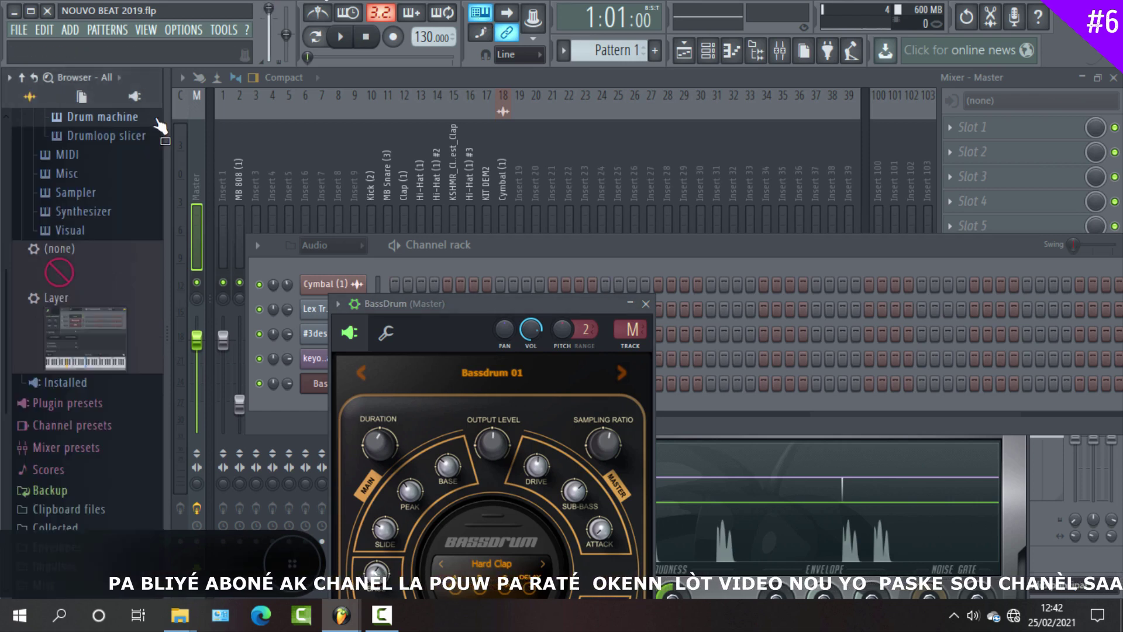
{"action": "left_click", "coordinate": [101, 137]}
{"action": "left_click", "coordinate": [101, 136]}
{"action": "scroll", "coordinate": [101, 140], "scroll_direction": "up", "scroll_amount": 5}
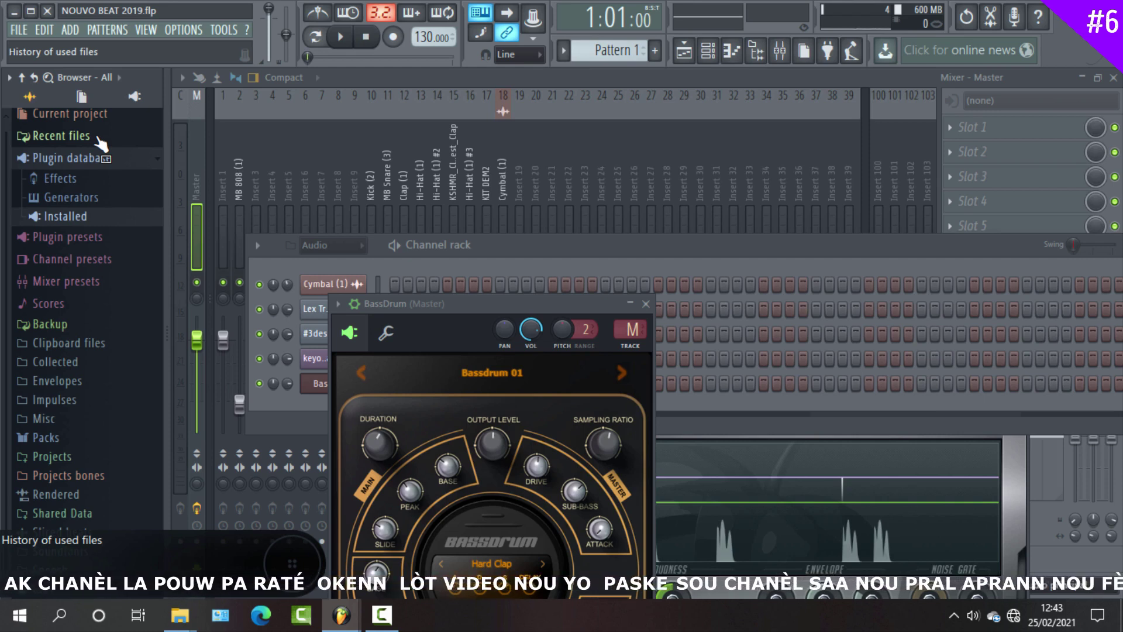
Step: Look through the New and VST3 folders of the plugin database's installed effects, and collapse the Effects folder
{"action": "left_click", "coordinate": [66, 218]}
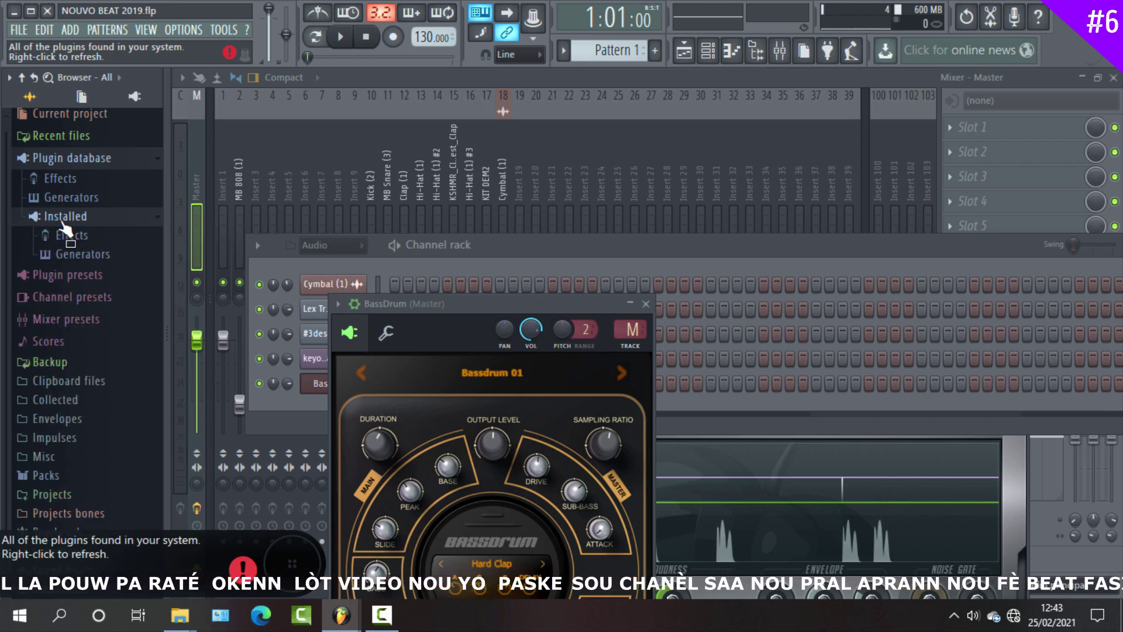
{"action": "left_click", "coordinate": [69, 235]}
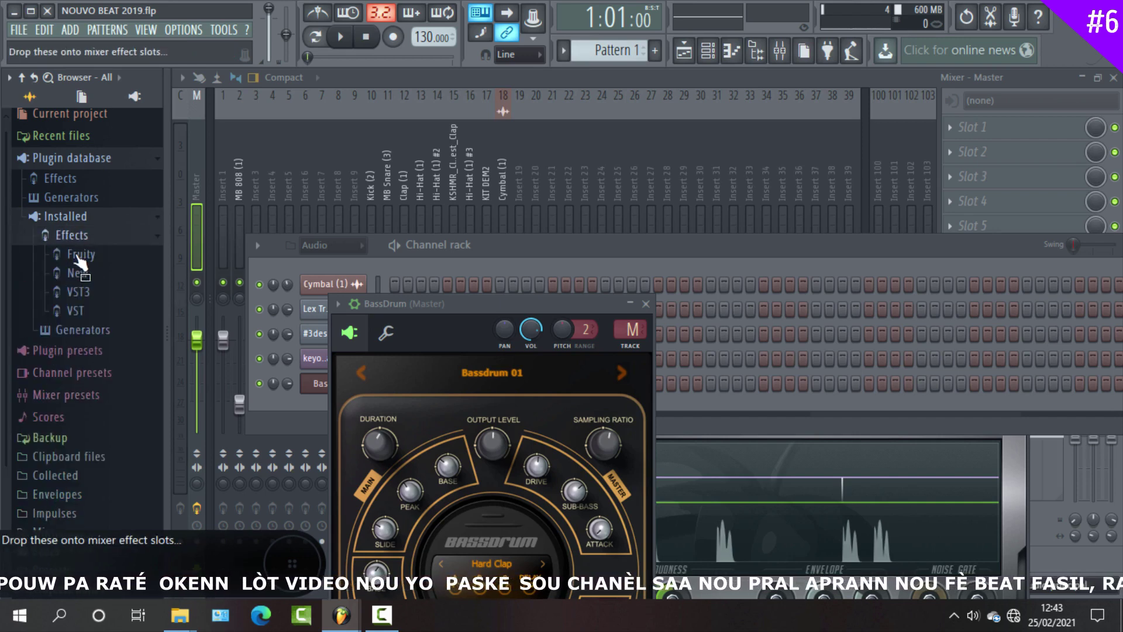
{"action": "left_click", "coordinate": [76, 273]}
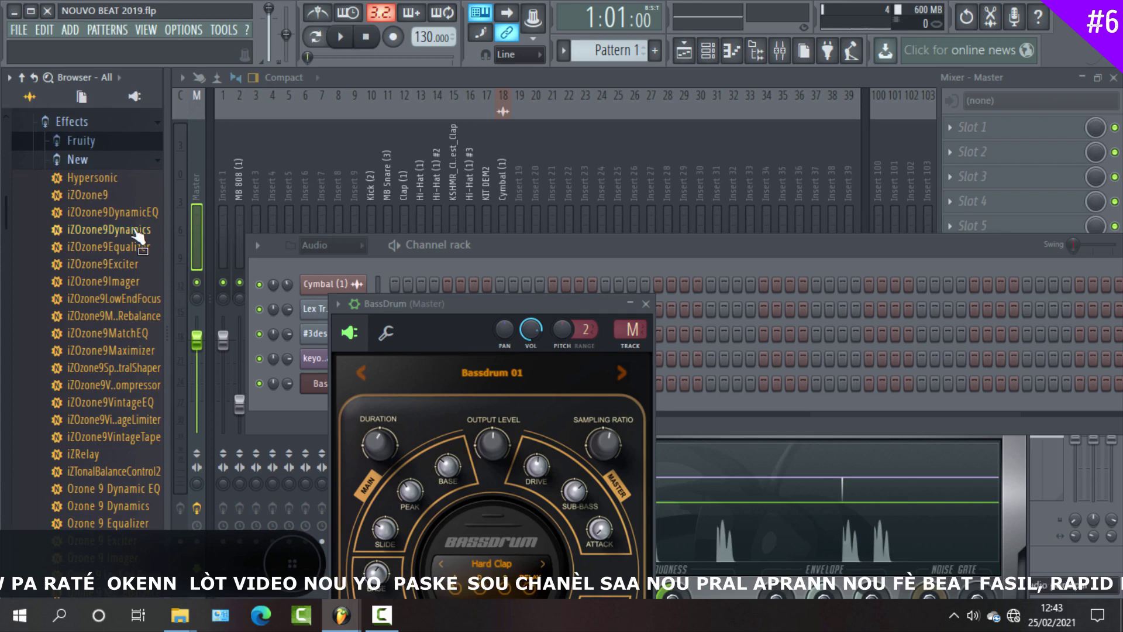
{"action": "left_click", "coordinate": [114, 162]}
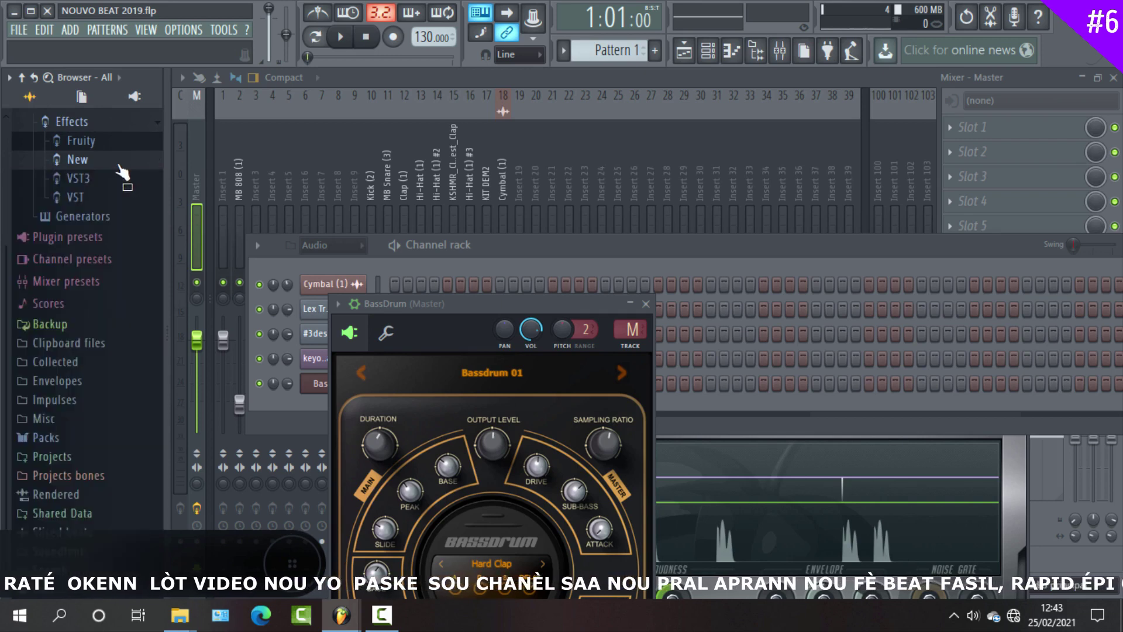
{"action": "left_click", "coordinate": [91, 180]}
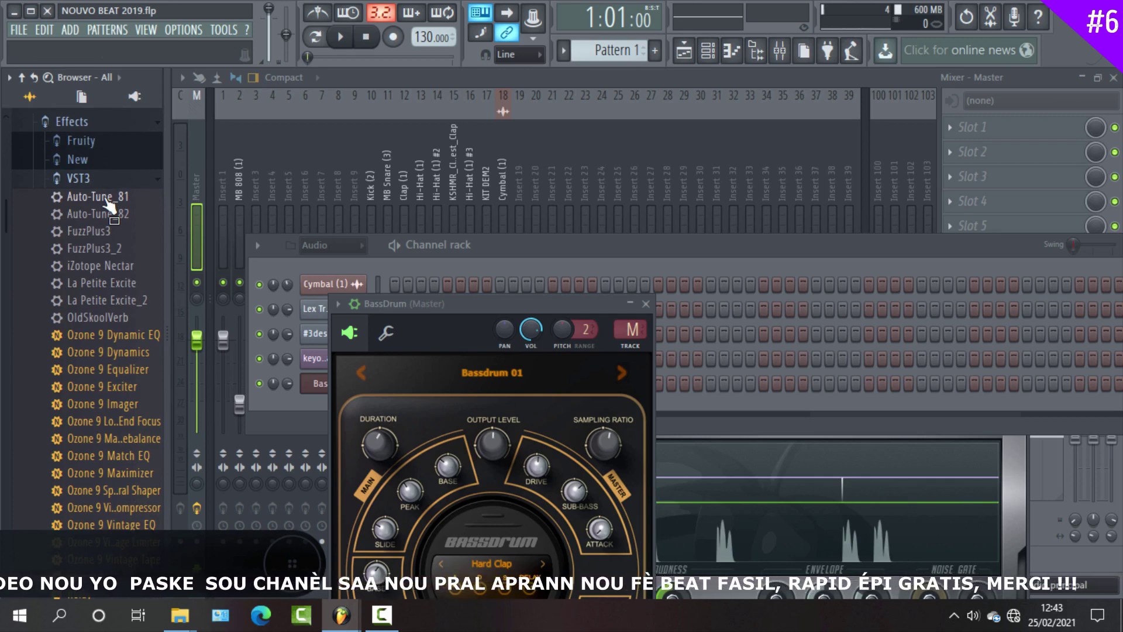
{"action": "key", "text": "Left"}
{"action": "key", "text": "Left"}
{"action": "key", "text": "Left"}
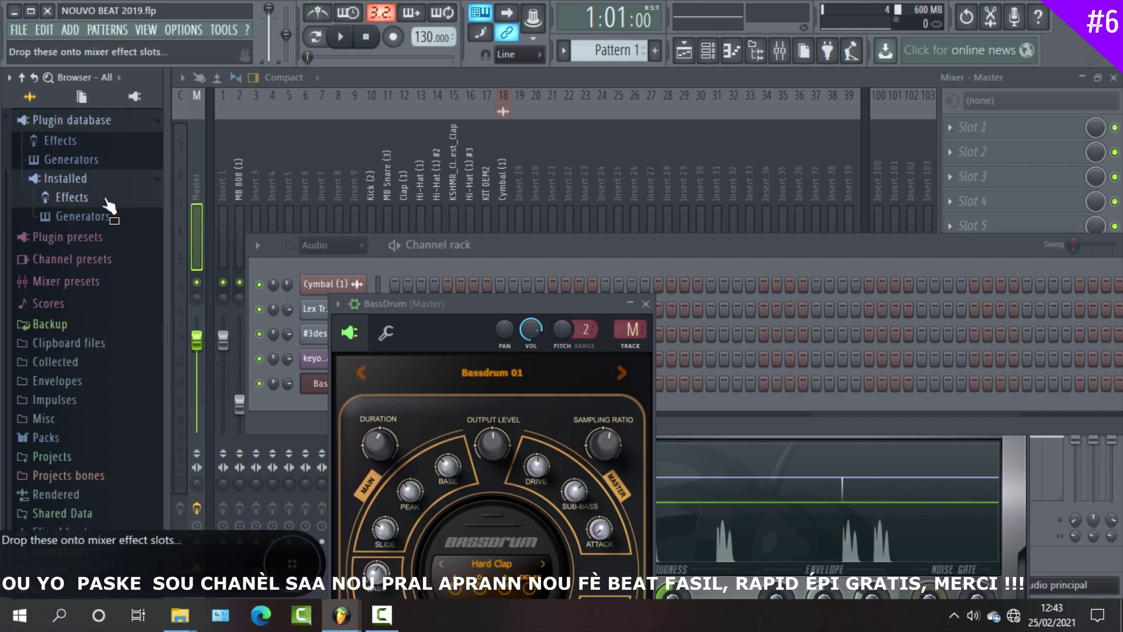
Step: Browse the New folder of the plugin database's installed generators, and collapse the whole plugin database
{"action": "key", "text": "Down"}
{"action": "key", "text": "Right"}
{"action": "key", "text": "Down"}
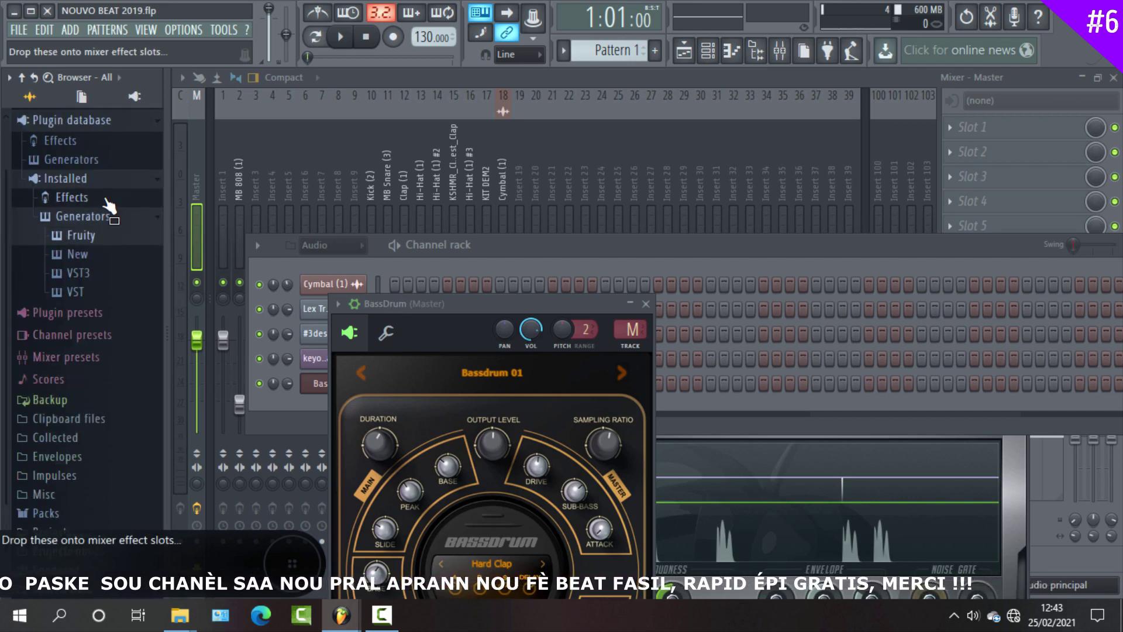
{"action": "key", "text": "Down"}
{"action": "key", "text": "Right"}
{"action": "key", "text": "Left"}
{"action": "key", "text": "Left"}
{"action": "key", "text": "Left"}
{"action": "key", "text": "Left"}
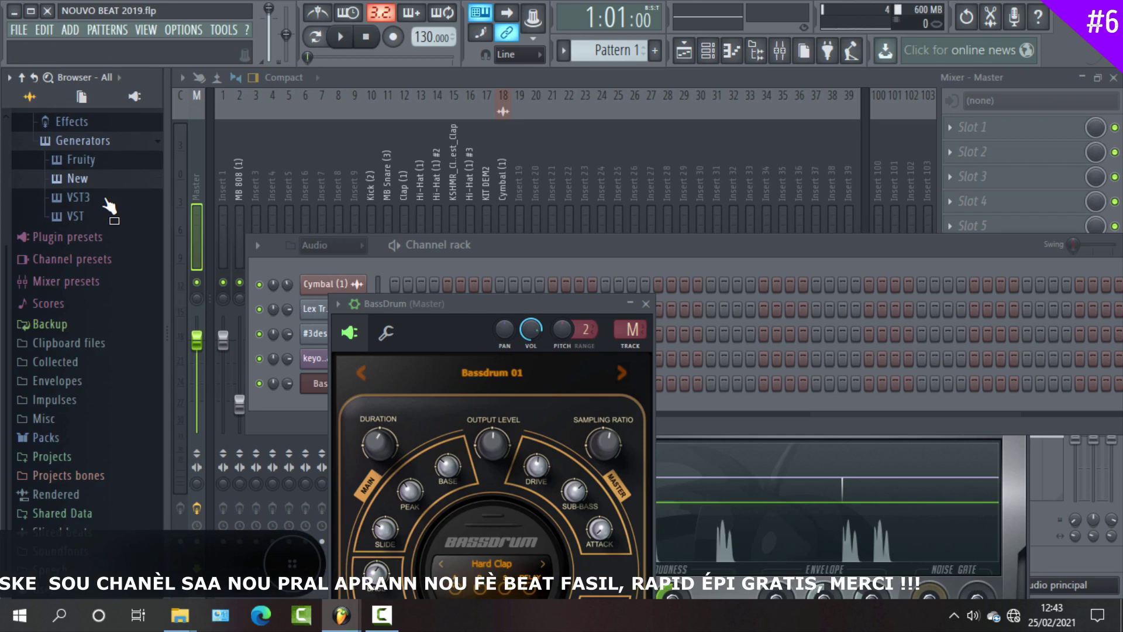
{"action": "key", "text": "Left"}
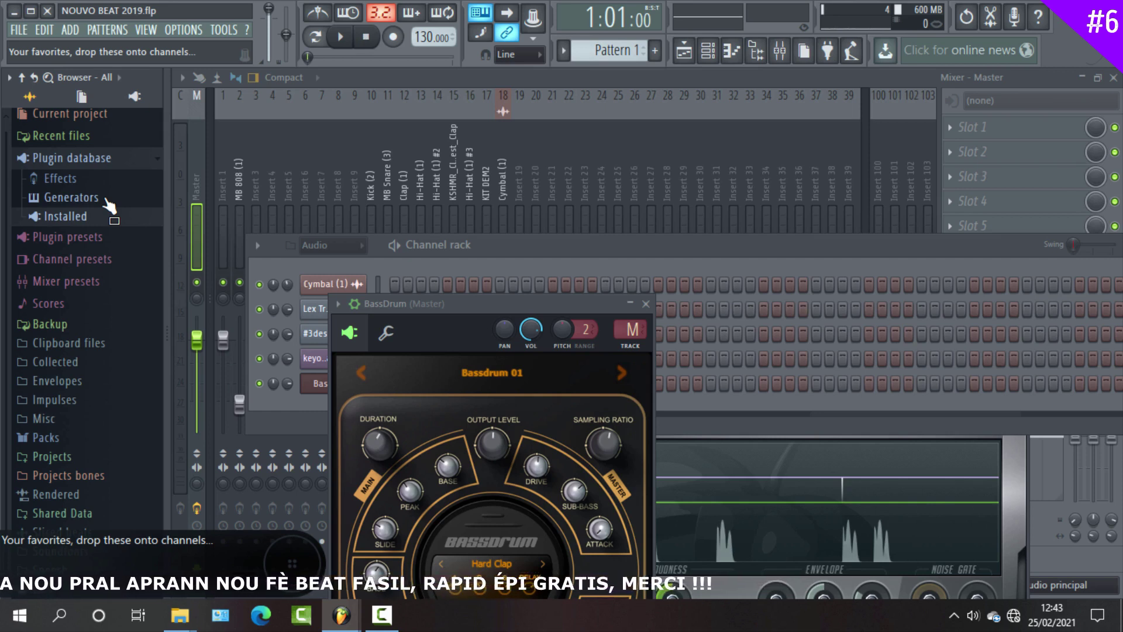
{"action": "key", "text": "Left"}
{"action": "key", "text": "Left"}
Step: Expand the Generators folder under Plugin presets and view the presets listed for 3x Osc
{"action": "key", "text": "Down"}
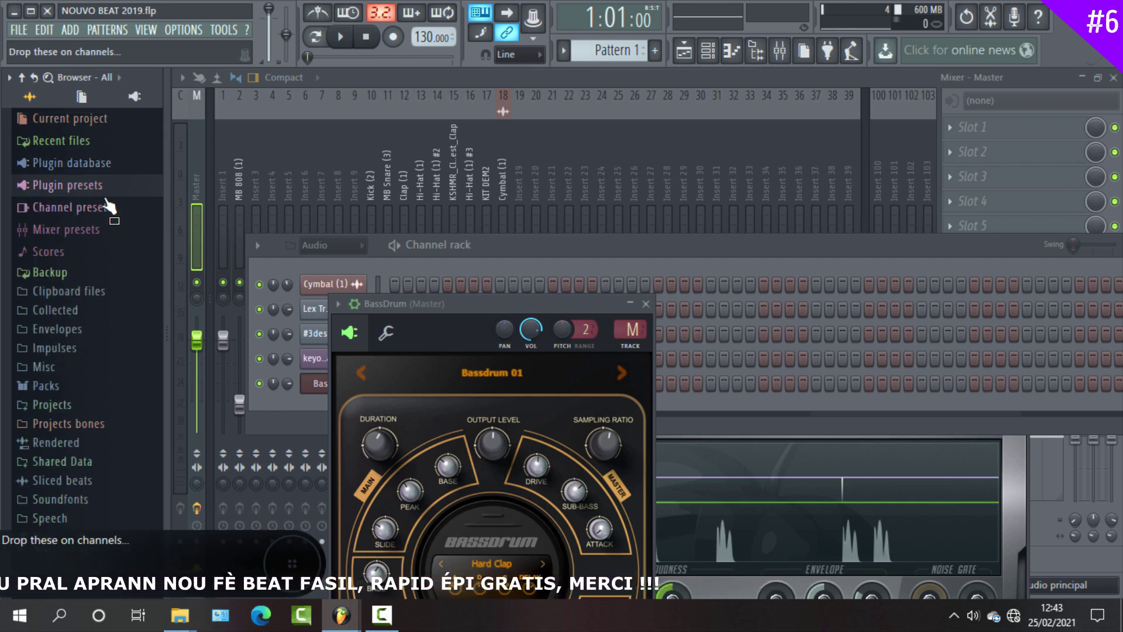
{"action": "key", "text": "Right"}
{"action": "key", "text": "Down"}
{"action": "key", "text": "Down"}
{"action": "key", "text": "Right"}
{"action": "key", "text": "Down"}
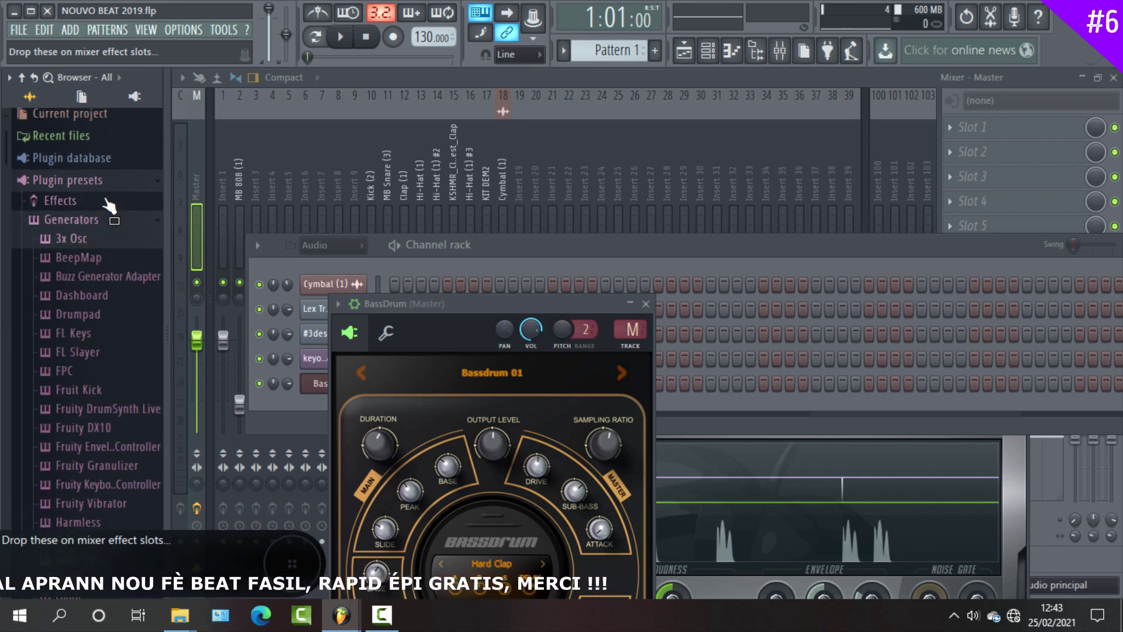
{"action": "key", "text": "Right"}
{"action": "key", "text": "Down"}
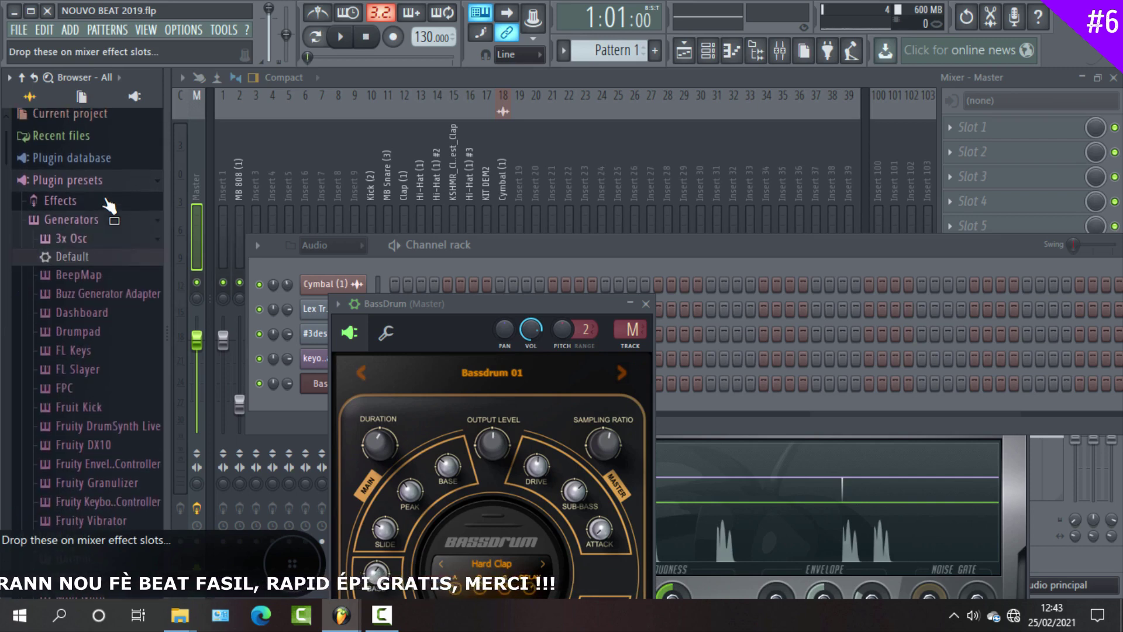
{"action": "key", "text": "Left"}
Step: Look through the generator plugins listed under Plugin presets, and collapse the Generators folder
{"action": "key", "text": "Down"}
{"action": "key", "text": "Down"}
{"action": "key", "text": "Down"}
{"action": "key", "text": "Down"}
{"action": "key", "text": "Down"}
{"action": "key", "text": "Down"}
{"action": "key", "text": "Down"}
{"action": "key", "text": "Down"}
{"action": "key", "text": "Down"}
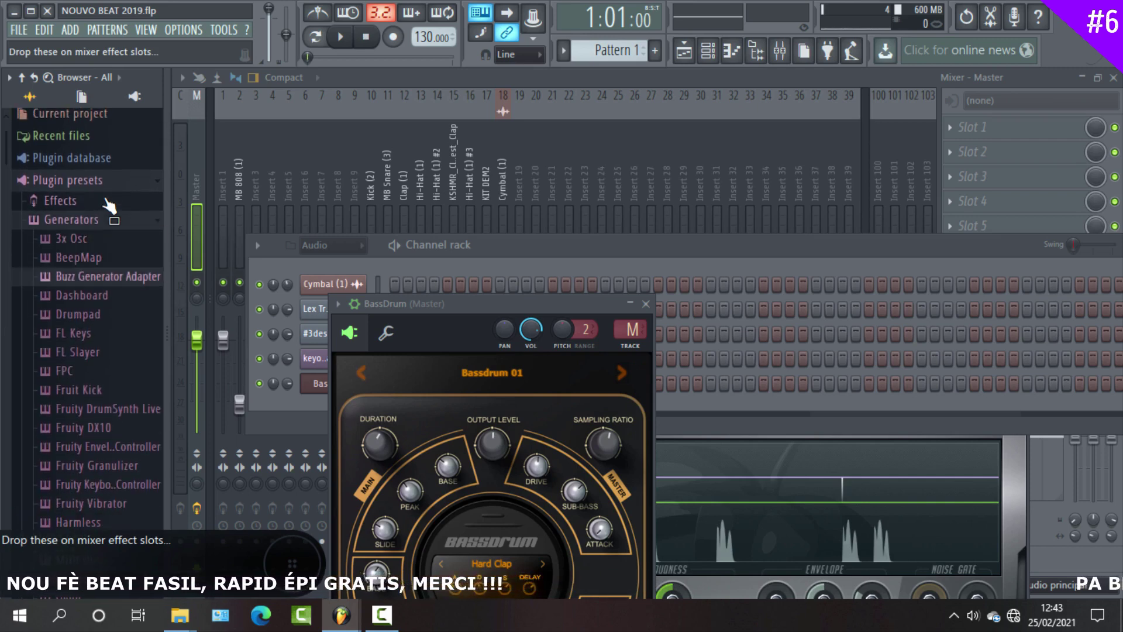
{"action": "key", "text": "Down"}
{"action": "key", "text": "Down"}
{"action": "key", "text": "Down"}
{"action": "key", "text": "Down"}
{"action": "key", "text": "Down"}
{"action": "key", "text": "Down"}
{"action": "key", "text": "Down"}
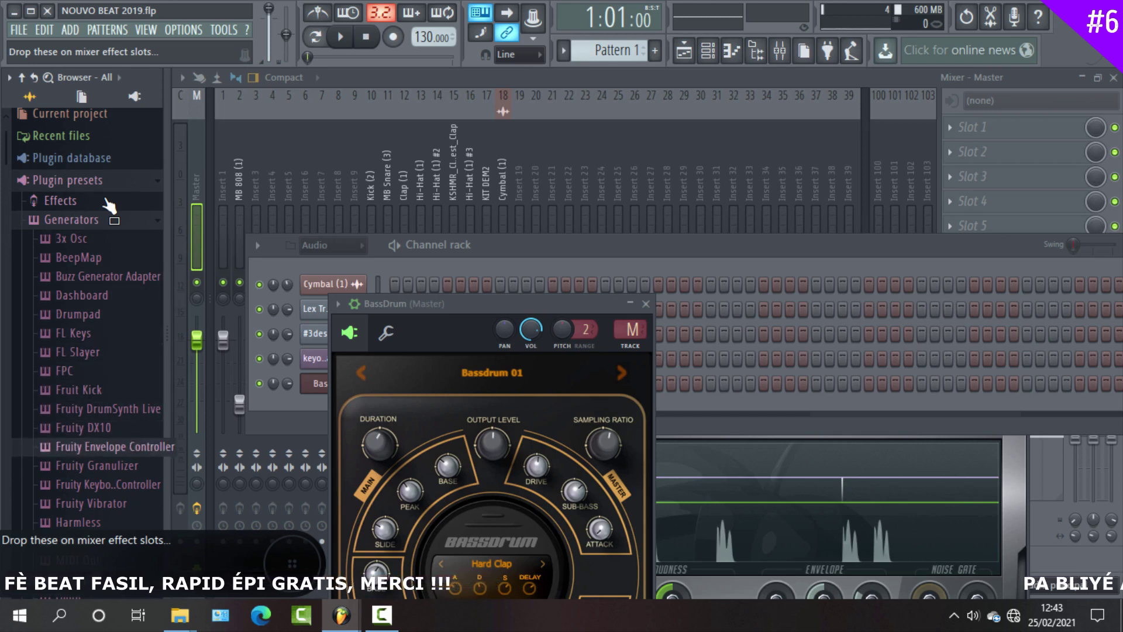
{"action": "key", "text": "Down"}
{"action": "key", "text": "Down"}
{"action": "key", "text": "Down"}
{"action": "key", "text": "Down"}
{"action": "key", "text": "Down"}
{"action": "key", "text": "Down"}
{"action": "key", "text": "Down"}
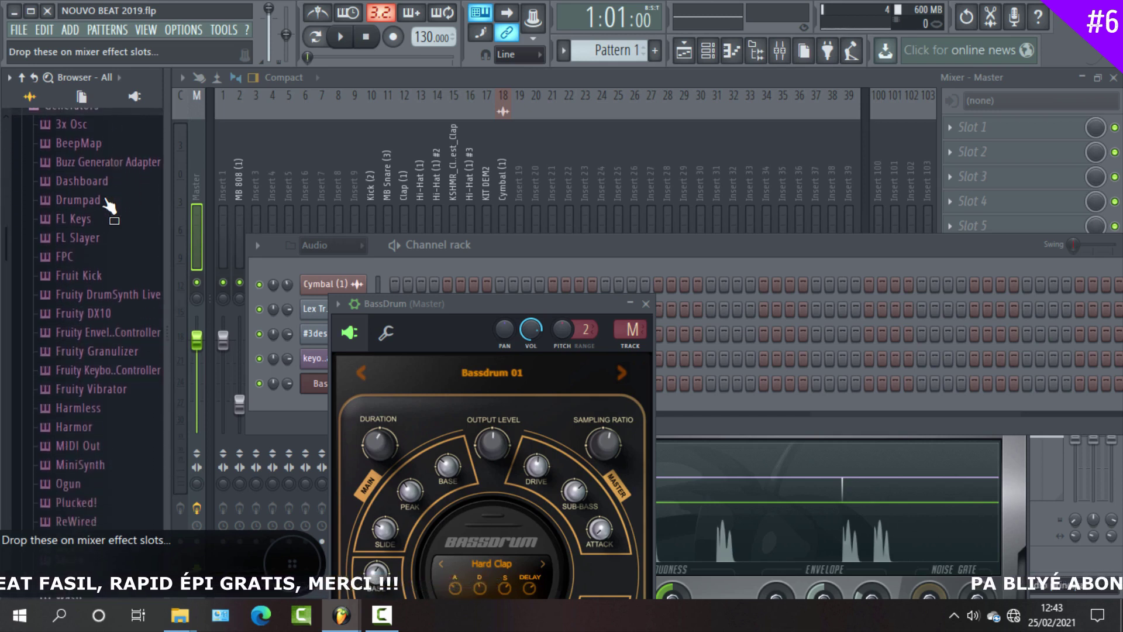
{"action": "key", "text": "Up"}
{"action": "key", "text": "Up"}
{"action": "key", "text": "Up"}
{"action": "key", "text": "Up"}
{"action": "key", "text": "Up"}
{"action": "key", "text": "Up"}
{"action": "key", "text": "Up"}
{"action": "key", "text": "Up"}
{"action": "key", "text": "Up"}
{"action": "key", "text": "Up"}
{"action": "key", "text": "Up"}
{"action": "key", "text": "Up"}
{"action": "key", "text": "Up"}
{"action": "key", "text": "Up"}
{"action": "key", "text": "Up"}
{"action": "key", "text": "Up"}
{"action": "key", "text": "Up"}
{"action": "key", "text": "Up"}
{"action": "key", "text": "Up"}
{"action": "key", "text": "Up"}
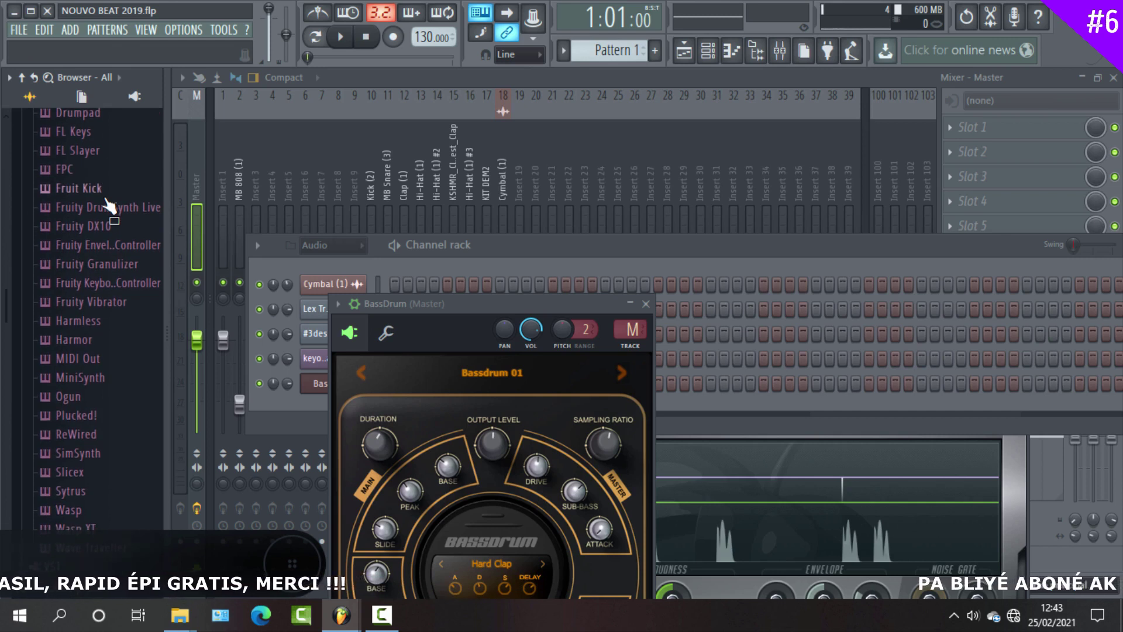
{"action": "key", "text": "Up"}
{"action": "key", "text": "Up"}
{"action": "key", "text": "Up"}
{"action": "key", "text": "Up"}
{"action": "key", "text": "Up"}
{"action": "key", "text": "Up"}
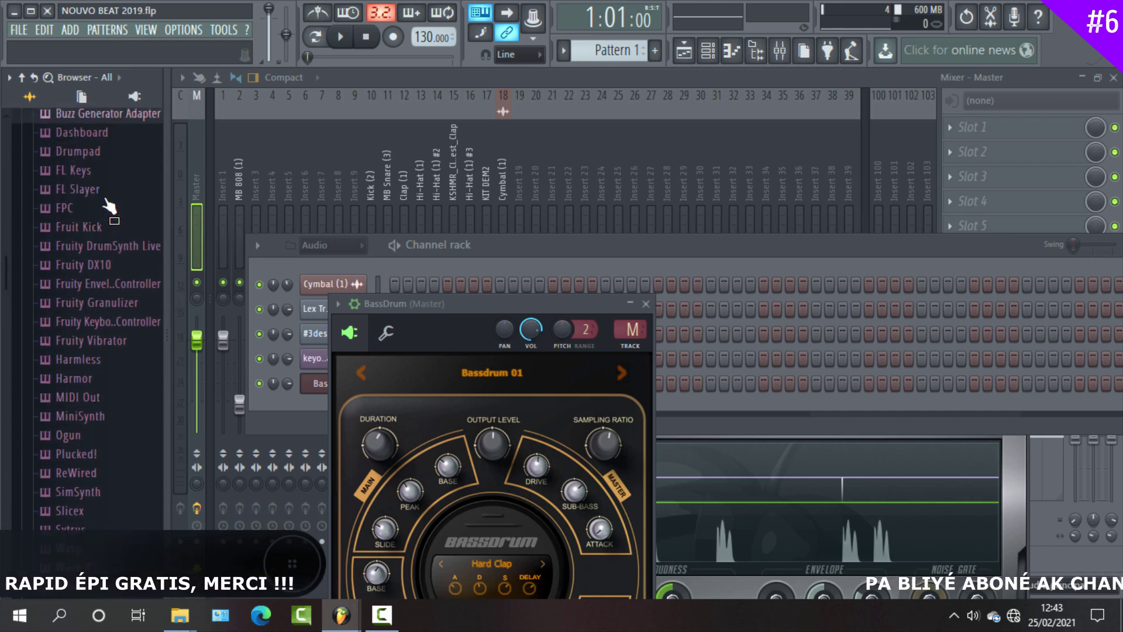
{"action": "key", "text": "Down"}
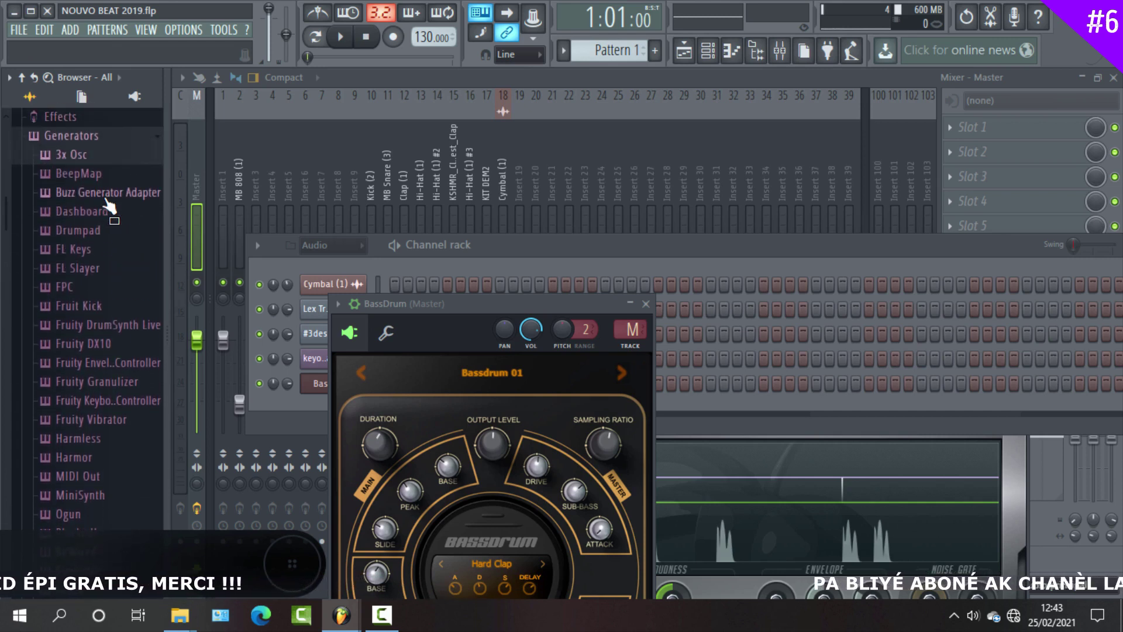
{"action": "left_click", "coordinate": [87, 137]}
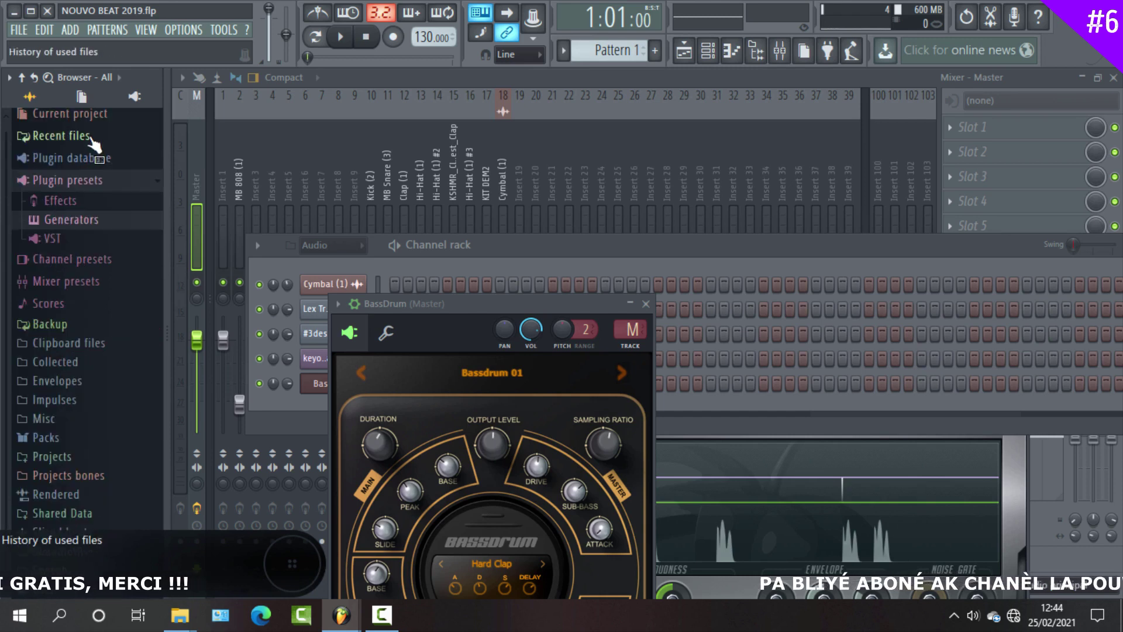
Step: View the Effects folder under Plugin presets, close the BassDrum window and collapse Plugin presets
{"action": "left_click", "coordinate": [66, 202]}
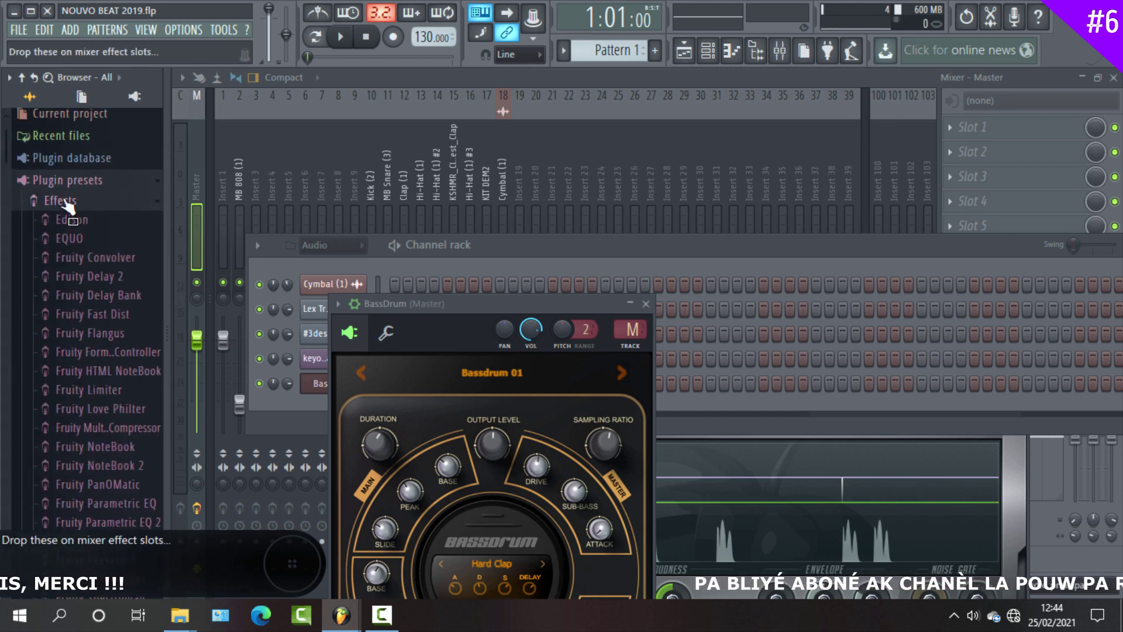
{"action": "left_click", "coordinate": [645, 304]}
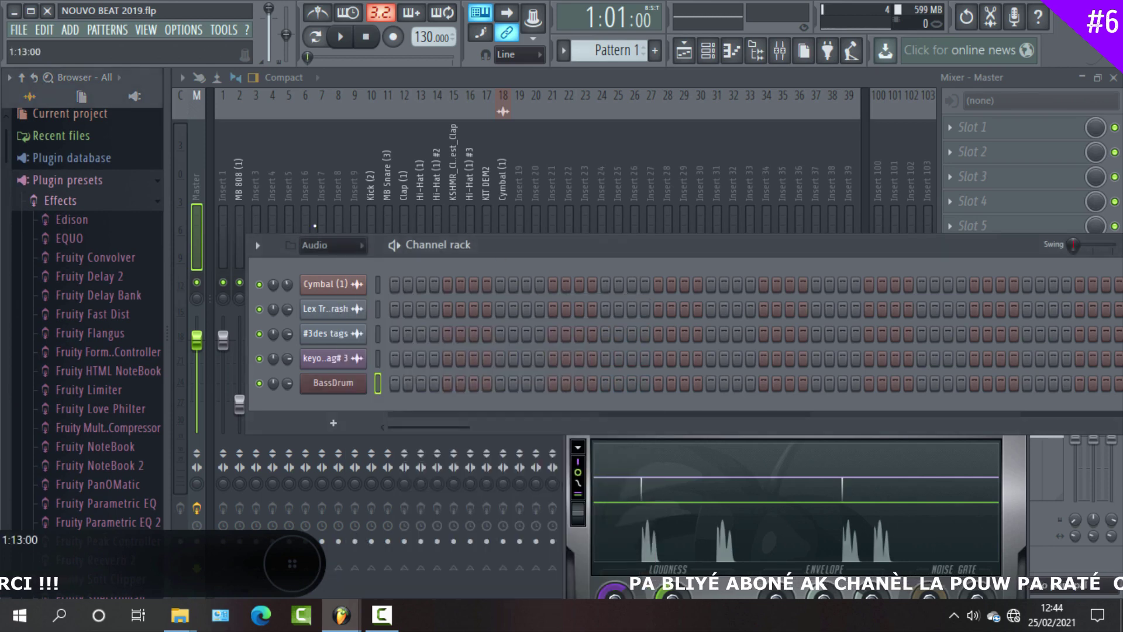
{"action": "left_click", "coordinate": [87, 200]}
{"action": "left_click", "coordinate": [80, 182]}
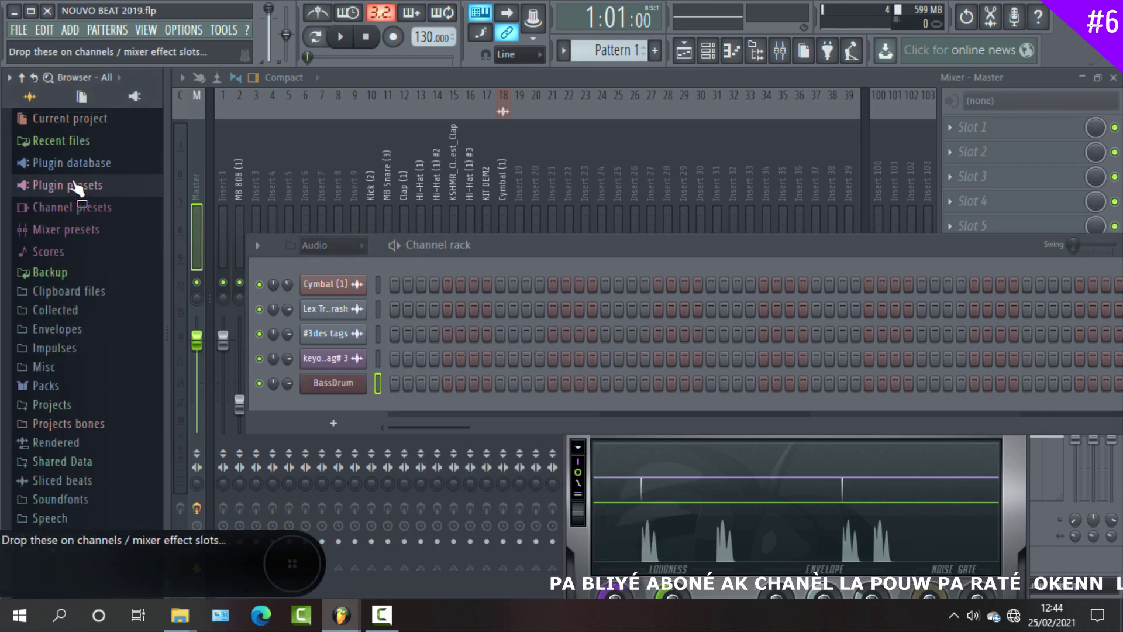
{"action": "left_click", "coordinate": [80, 193]}
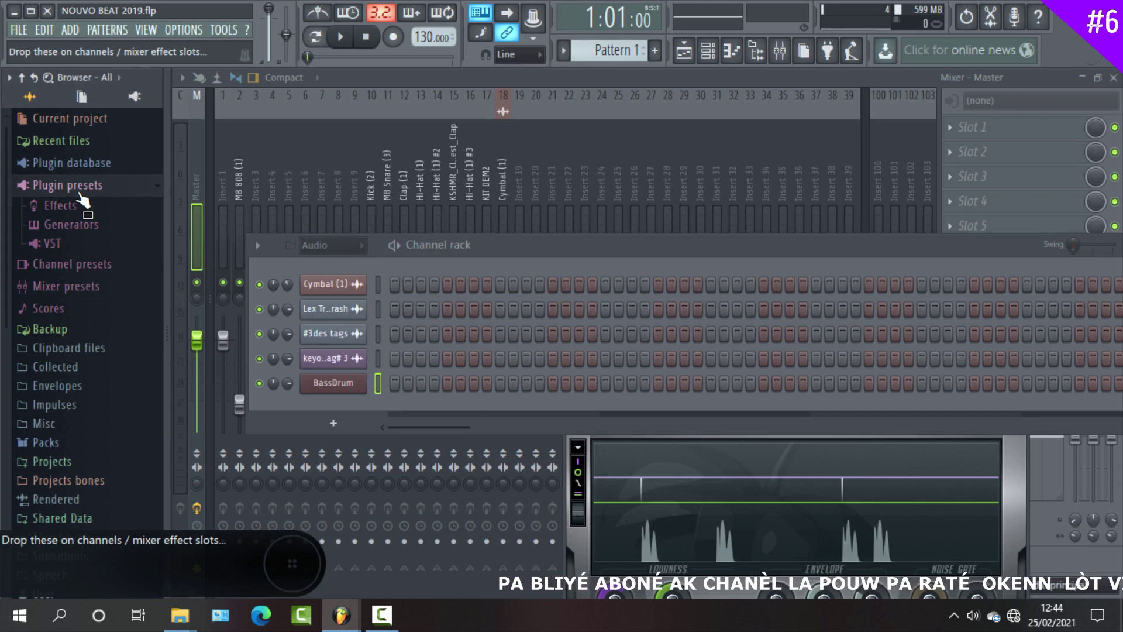
{"action": "left_click", "coordinate": [79, 195]}
Step: Add the Accordeon preset from the 3x Osc channel presets to the channel rack as a new channel
{"action": "left_click", "coordinate": [80, 216]}
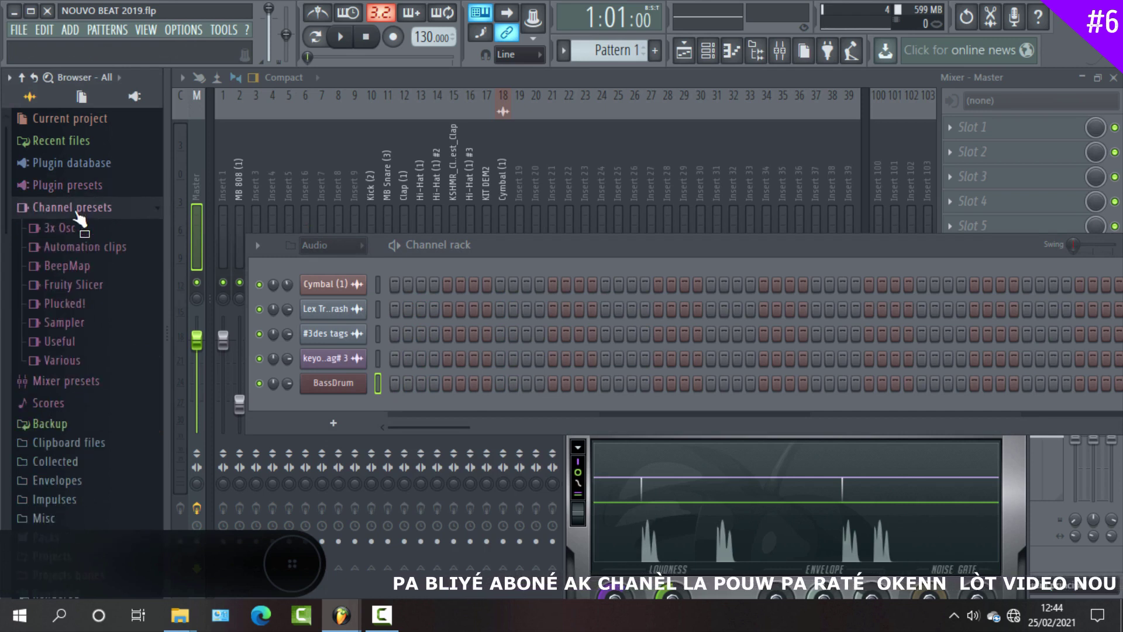
{"action": "left_click", "coordinate": [58, 228]}
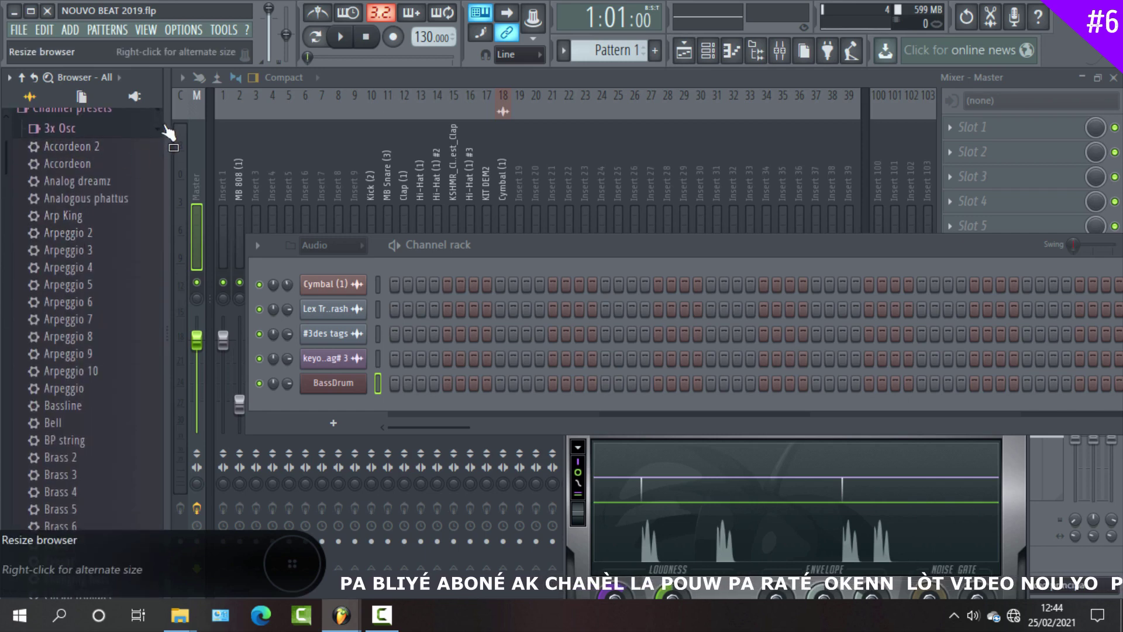
{"action": "left_click", "coordinate": [152, 134]}
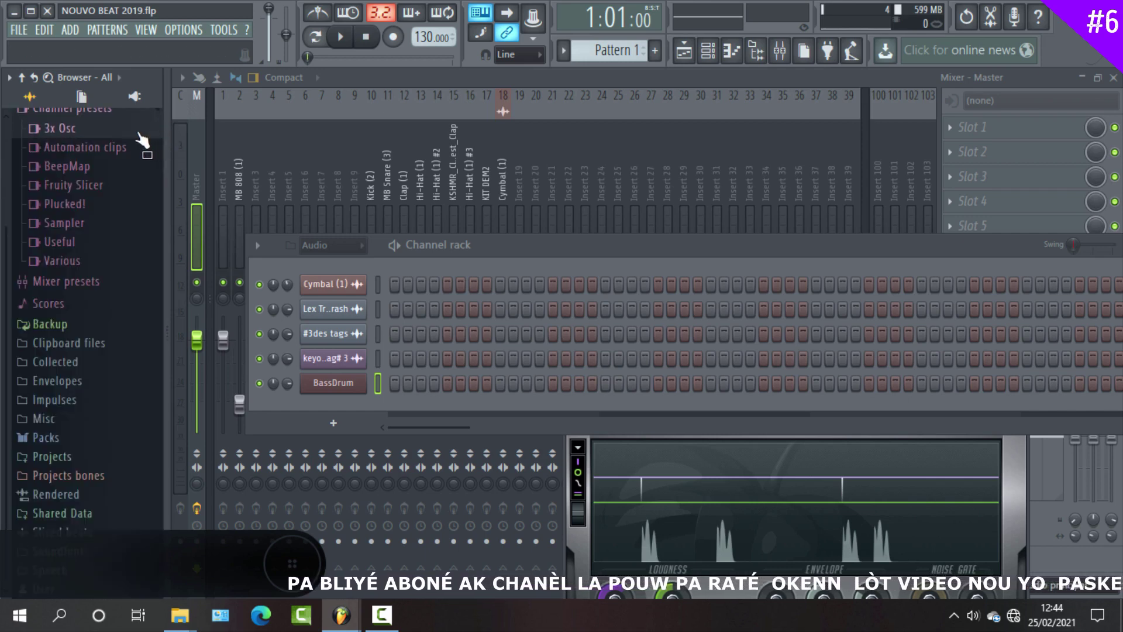
{"action": "left_click", "coordinate": [147, 133]}
{"action": "left_click", "coordinate": [71, 164]}
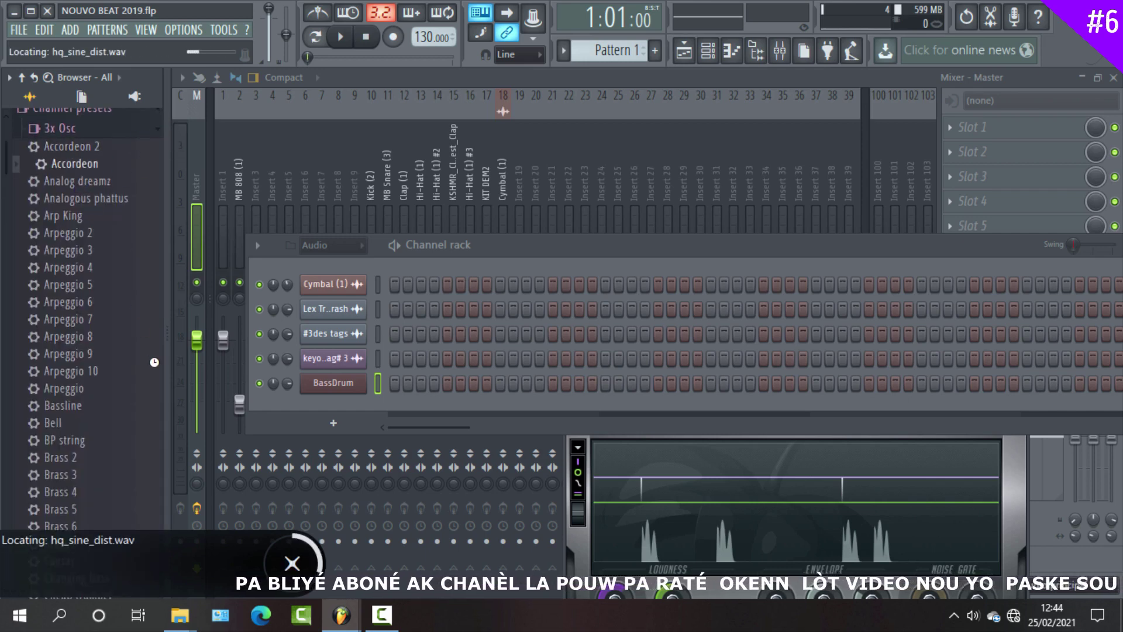
{"action": "left_click_drag", "start_coordinate": [280, 410], "coordinate": [287, 397]}
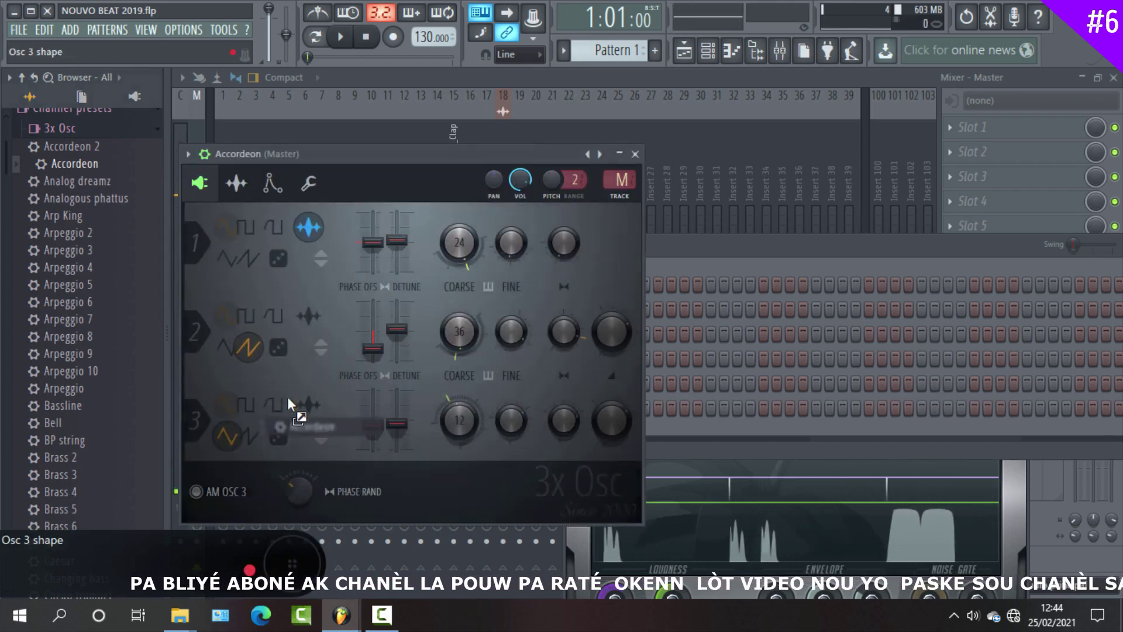
Step: Play several test notes on the Accordeon channel and close its 3x Osc window
{"action": "key", "text": "q"}
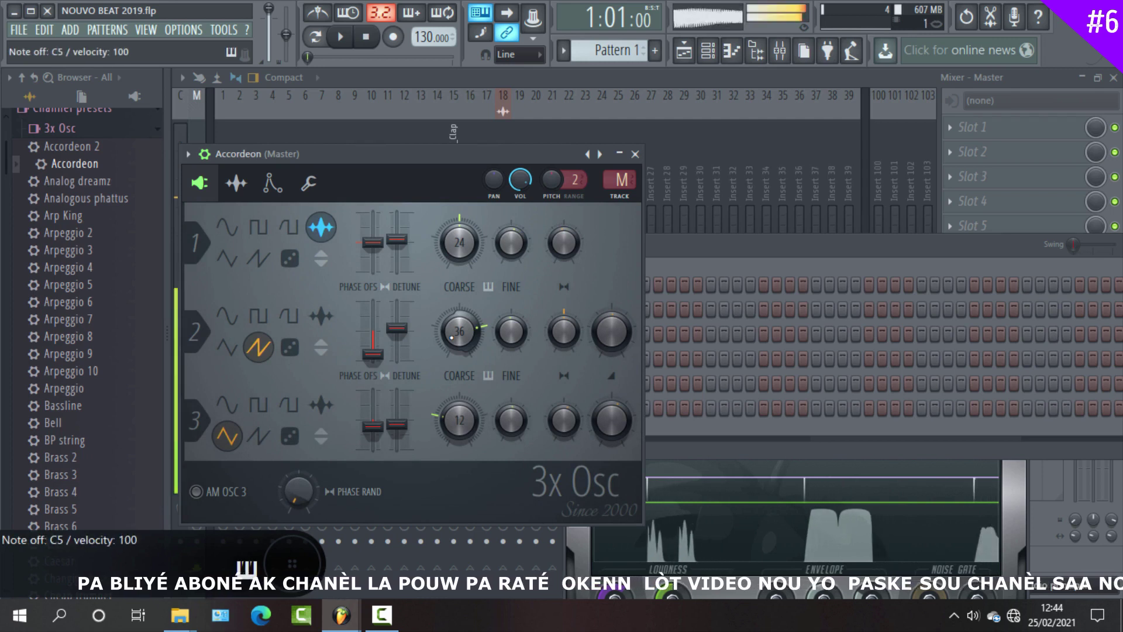
{"action": "key", "text": "w"}
{"action": "key", "text": "r"}
{"action": "key", "text": "y"}
{"action": "key", "text": "e"}
{"action": "key", "text": "t"}
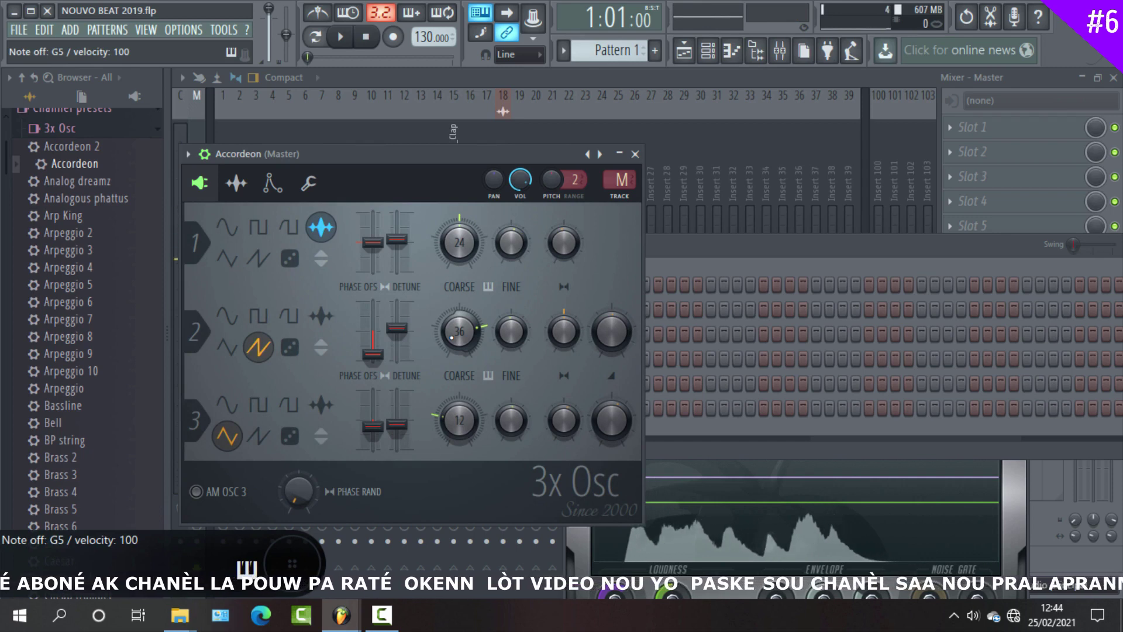
{"action": "left_click", "coordinate": [636, 155]}
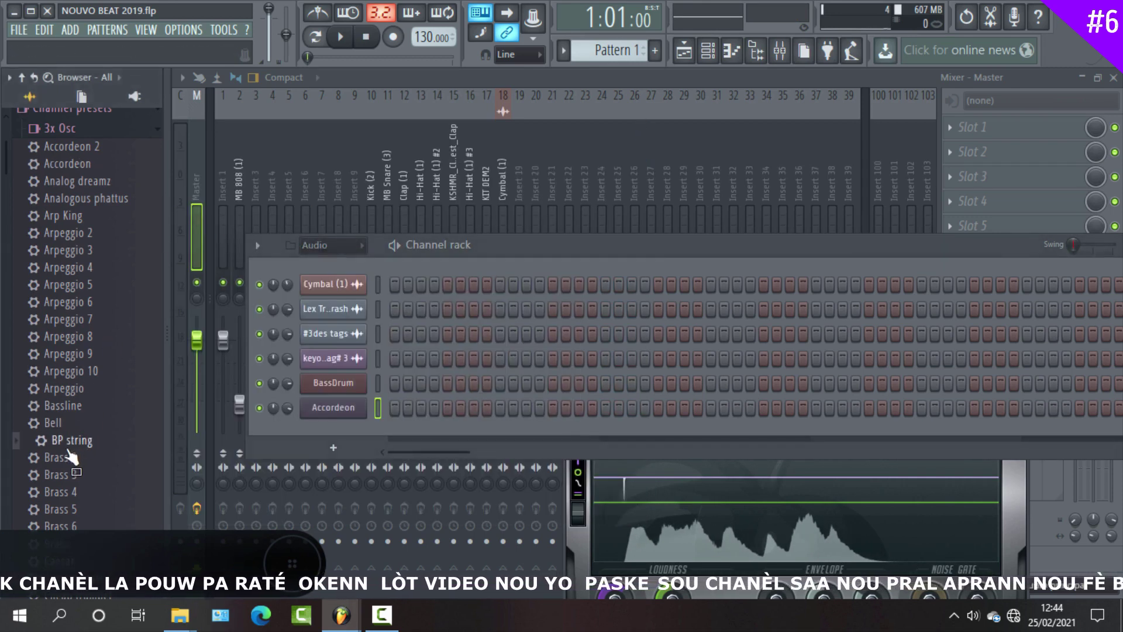
Step: Add the Brass 2 preset from the 3x Osc channel presets to the channel rack and play test notes on it
{"action": "left_click_drag", "start_coordinate": [65, 461], "coordinate": [282, 424]}
{"action": "key", "text": "q"}
{"action": "key", "text": "w"}
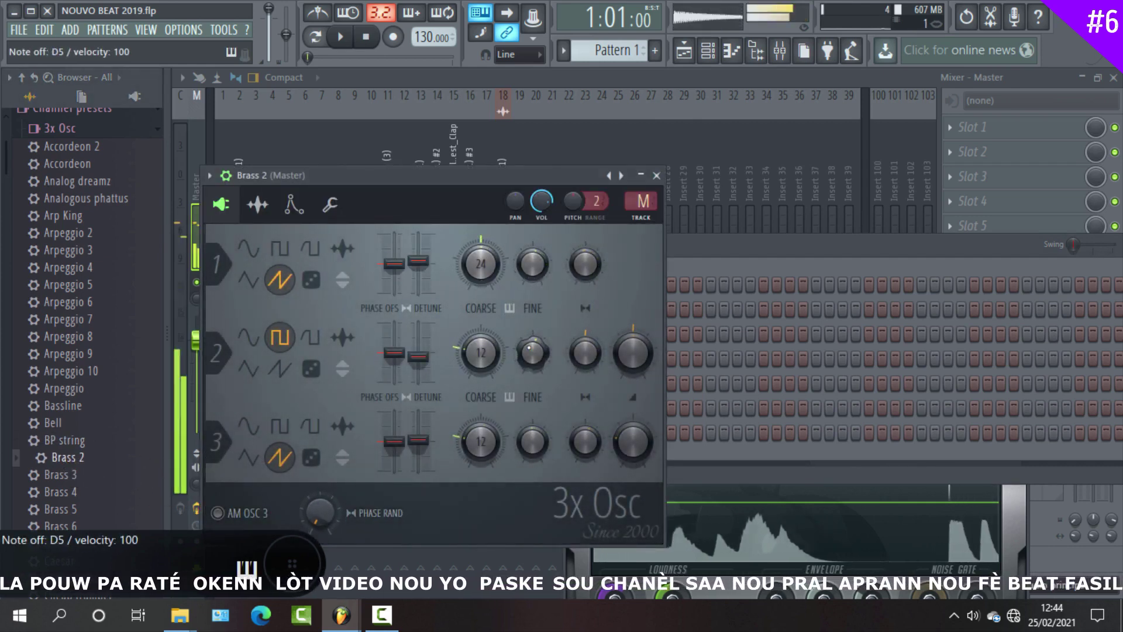
Step: Play a last test note on the Brass 2 channel, then close its window and collapse the 3x Osc preset folder
{"action": "key", "text": "r"}
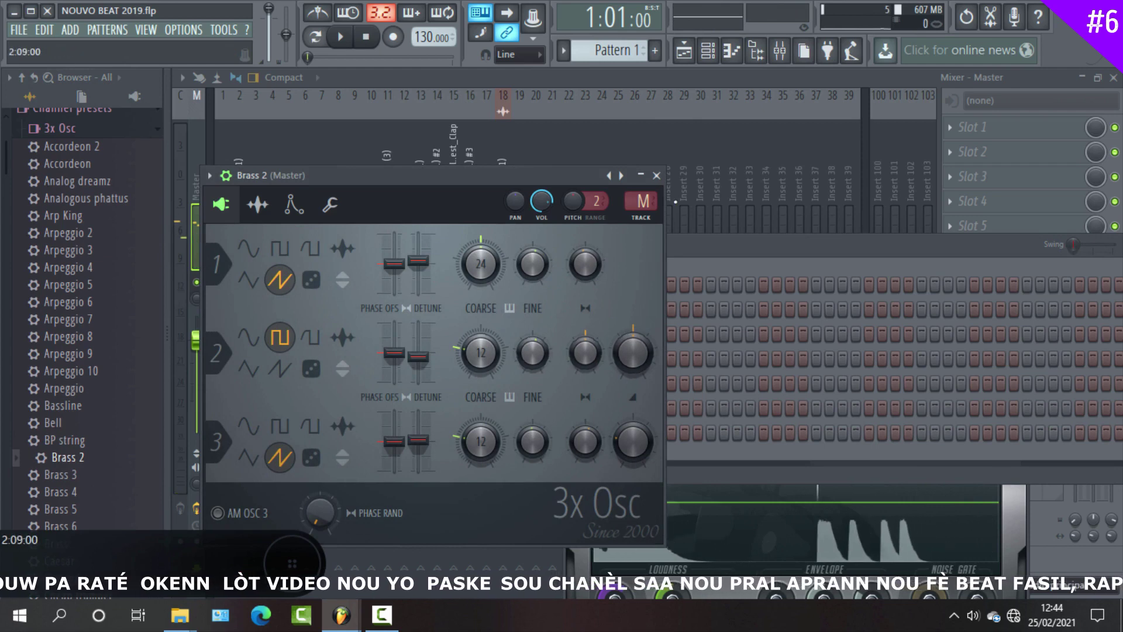
{"action": "left_click", "coordinate": [655, 176]}
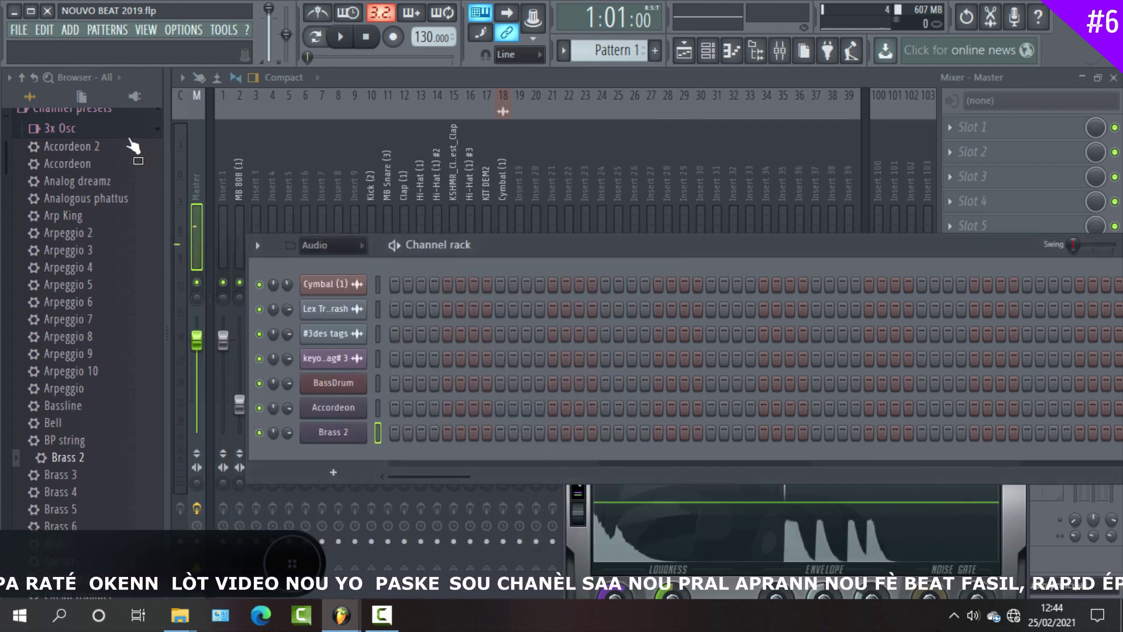
{"action": "key", "text": "Left"}
Step: View the Various folder under Channel presets, then collapse it and the Channel presets folder
{"action": "key", "text": "Down"}
{"action": "key", "text": "Down"}
{"action": "key", "text": "Down"}
{"action": "key", "text": "Down"}
{"action": "key", "text": "Down"}
{"action": "key", "text": "Down"}
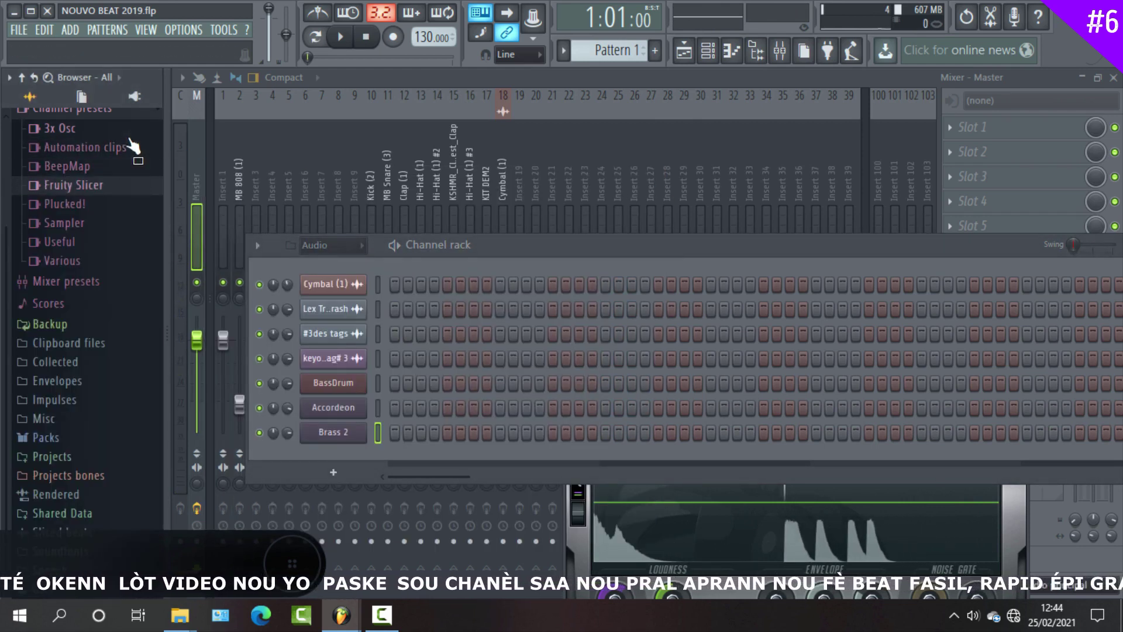
{"action": "key", "text": "Down"}
{"action": "key", "text": "Right"}
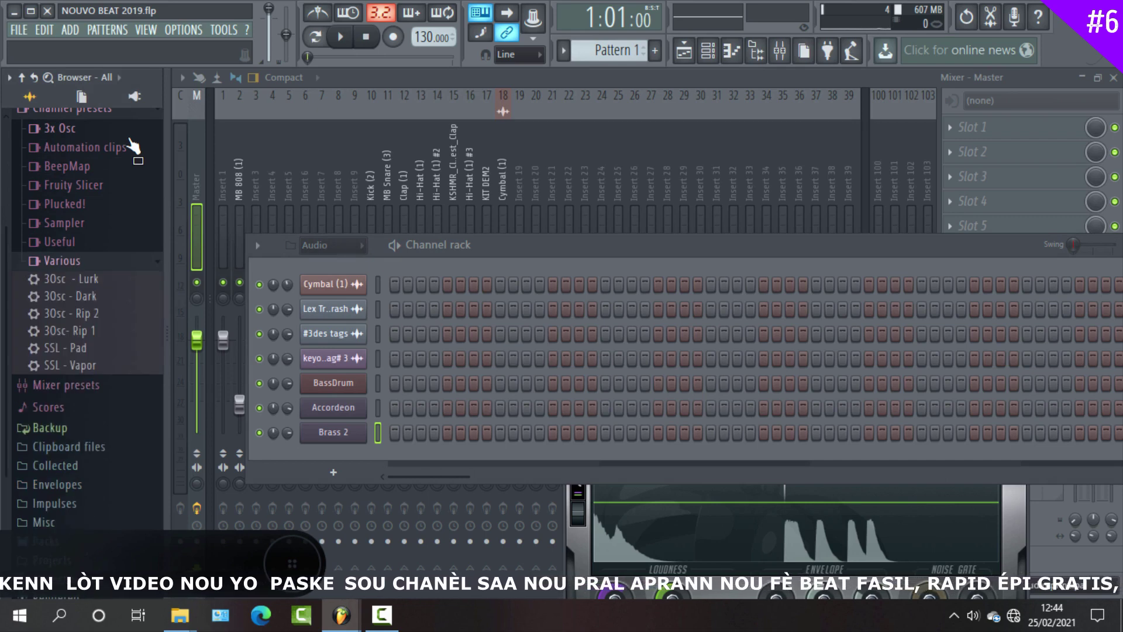
{"action": "key", "text": "Left"}
{"action": "key", "text": "Left"}
{"action": "key", "text": "Left"}
Step: Expand the Mixer presets folder and select the General purpose air mastering preset
{"action": "key", "text": "Down"}
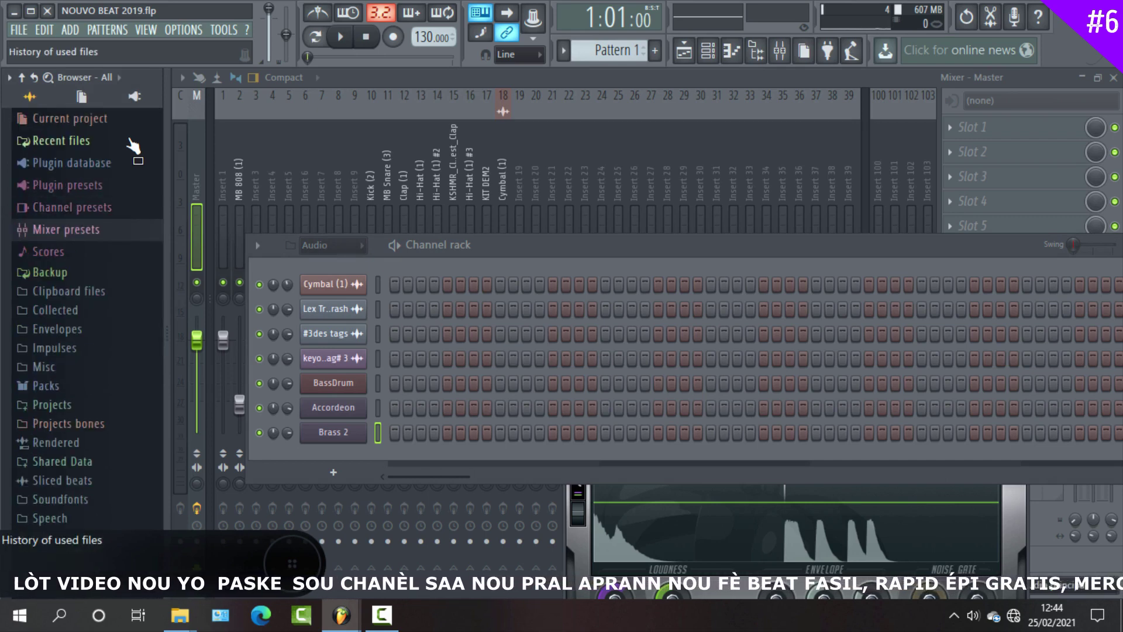
{"action": "key", "text": "Right"}
{"action": "key", "text": "Down"}
{"action": "key", "text": "Down"}
{"action": "key", "text": "Down"}
{"action": "key", "text": "Down"}
{"action": "key", "text": "Down"}
{"action": "key", "text": "Down"}
{"action": "key", "text": "Down"}
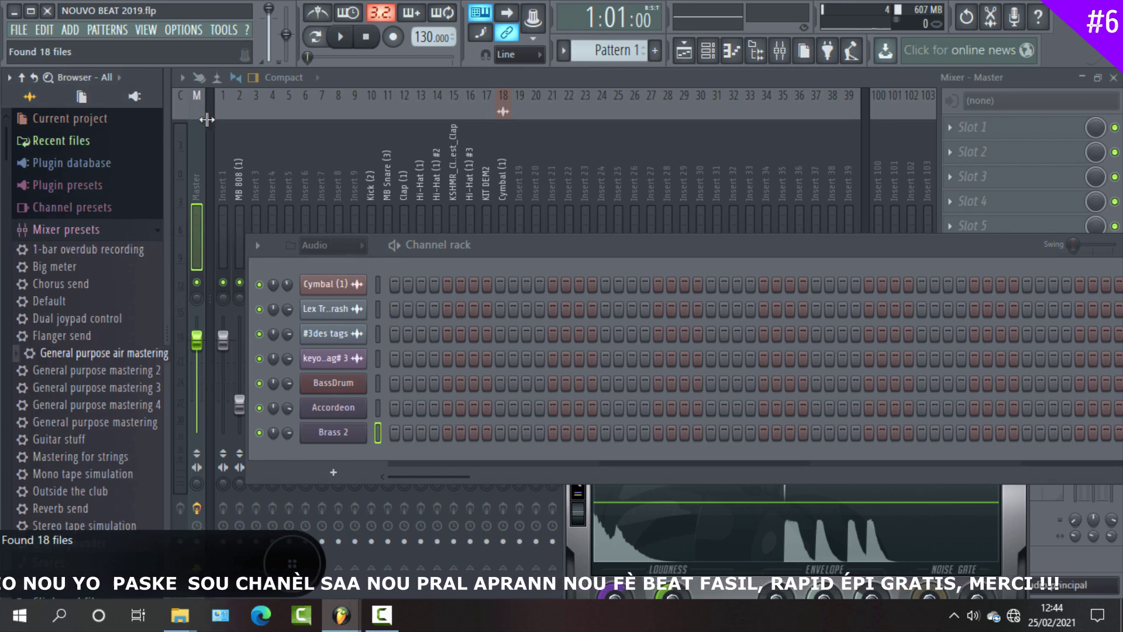
Step: Load the General purpose air mastering preset onto mixer track Insert 22 and collapse the Mixer presets folder
{"action": "left_click", "coordinate": [781, 56]}
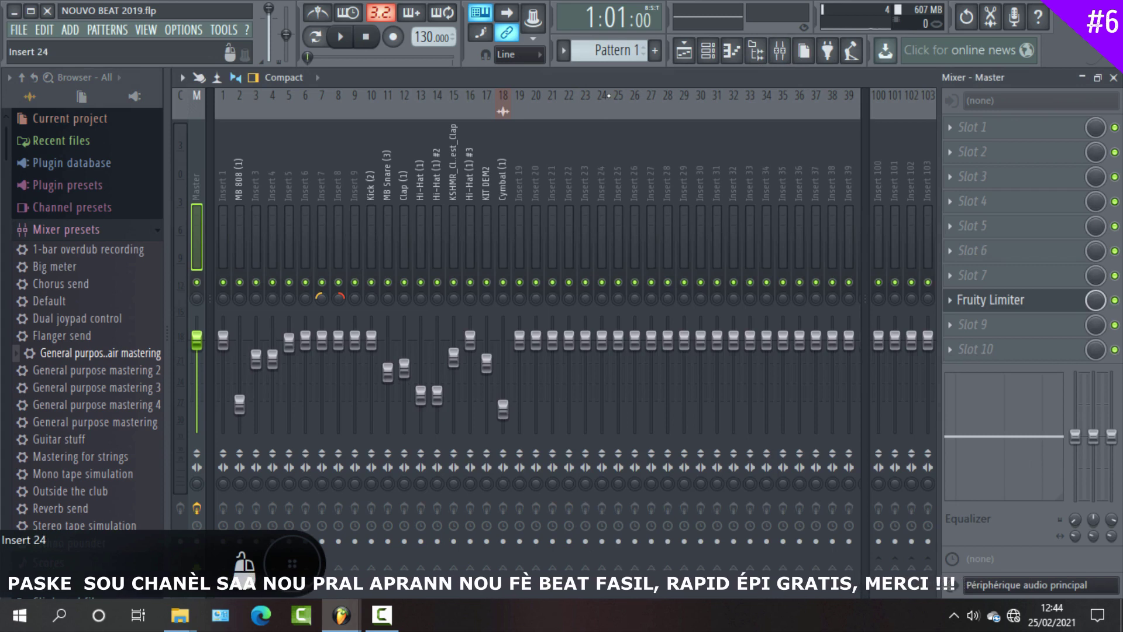
{"action": "left_click", "coordinate": [569, 176]}
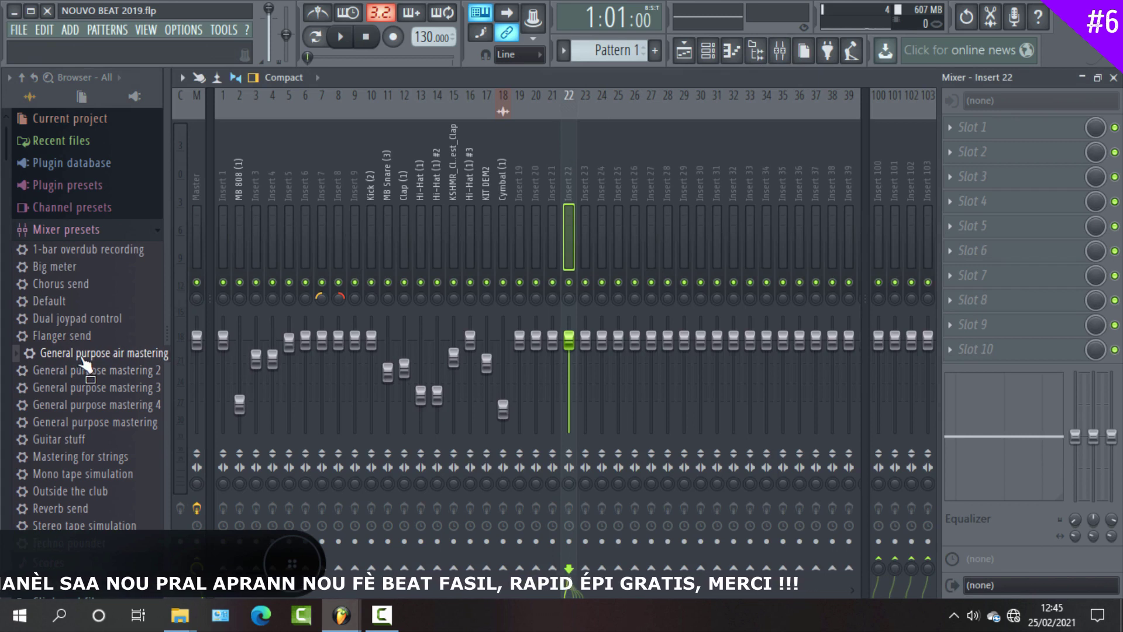
{"action": "left_click_drag", "start_coordinate": [82, 360], "coordinate": [566, 190]}
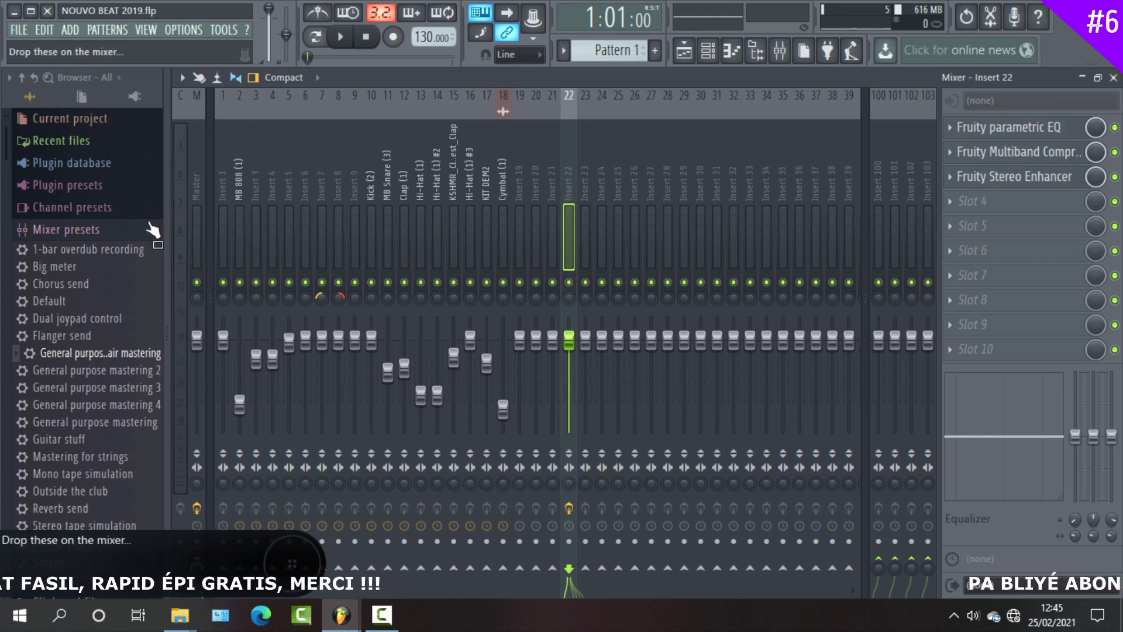
{"action": "left_click", "coordinate": [154, 233]}
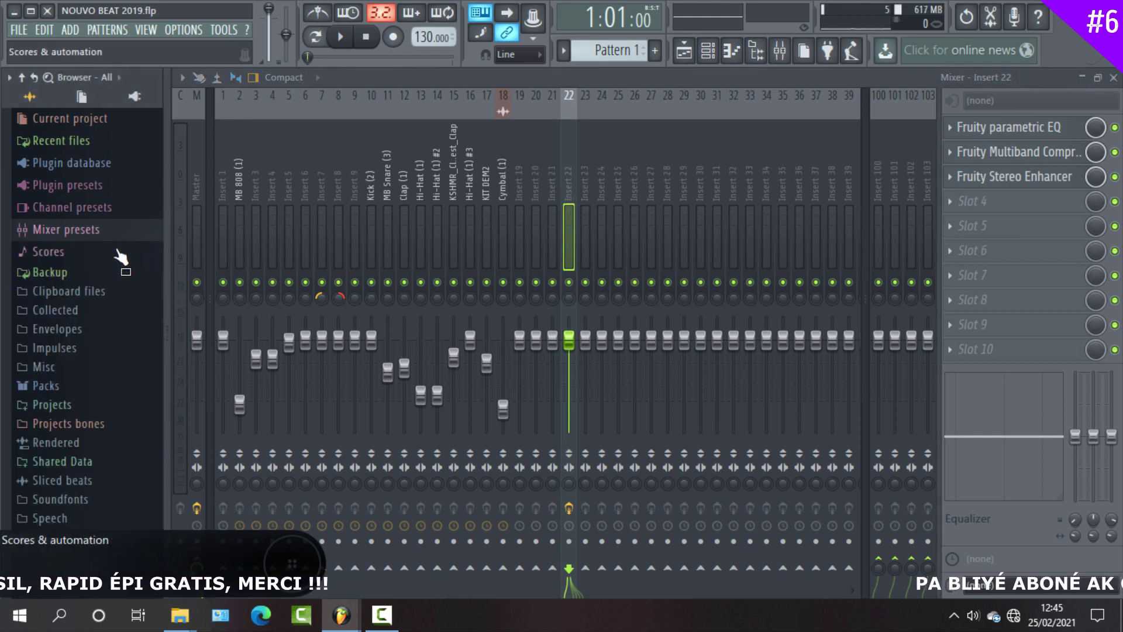
Step: Add the 4 steps score from the Scores folder to the channel rack as a new channel below Brass 2
{"action": "left_click", "coordinate": [119, 253]}
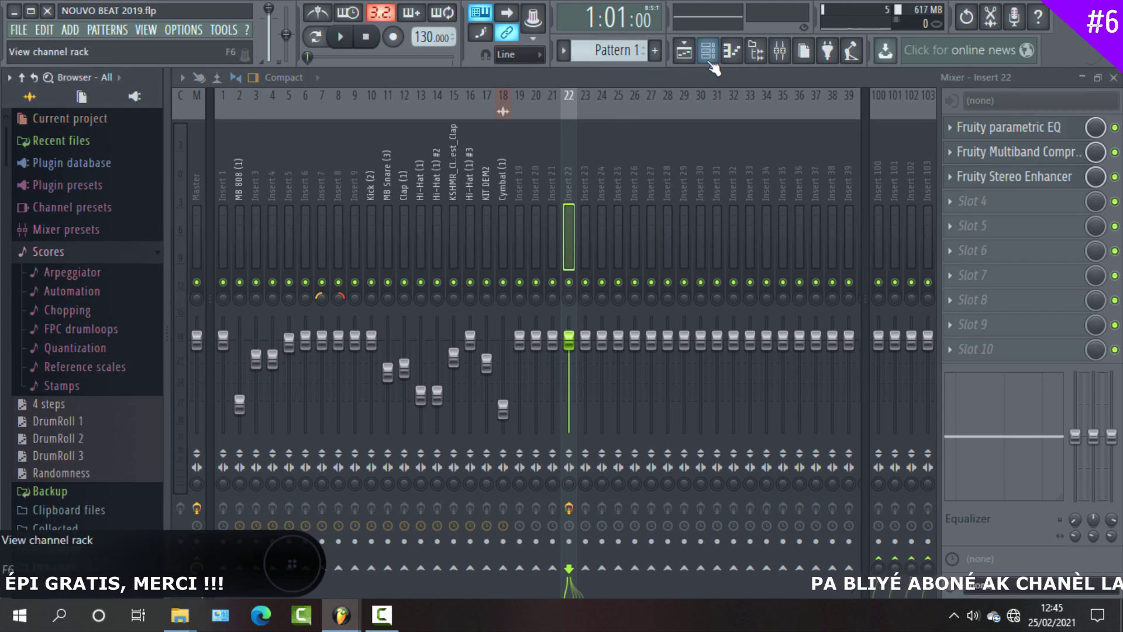
{"action": "left_click", "coordinate": [709, 59]}
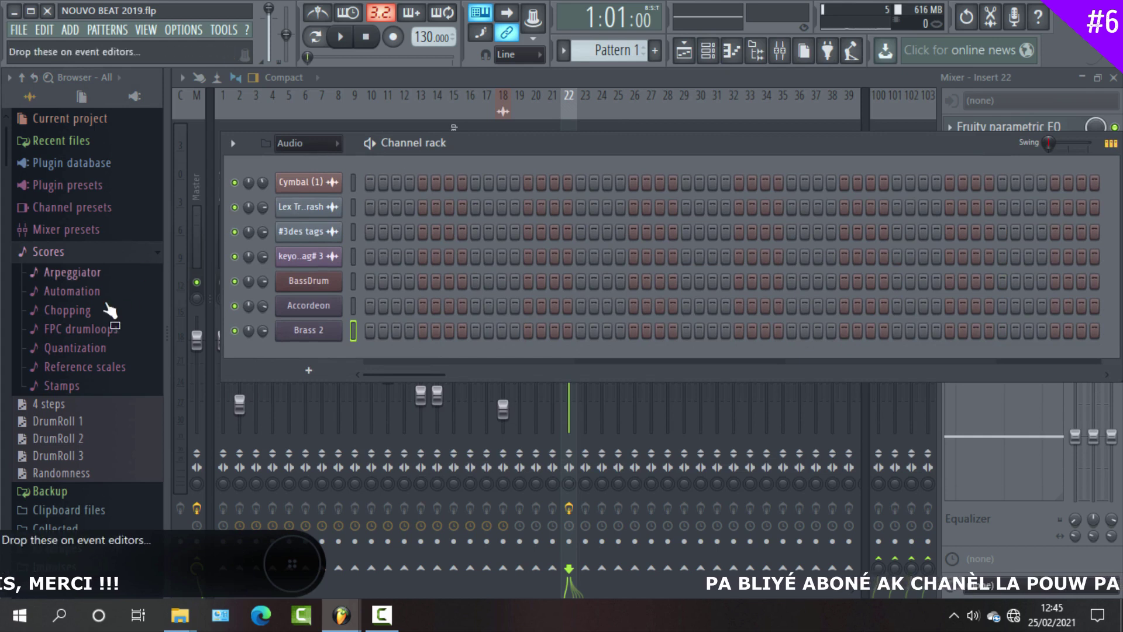
{"action": "left_click_drag", "start_coordinate": [49, 407], "coordinate": [258, 354]}
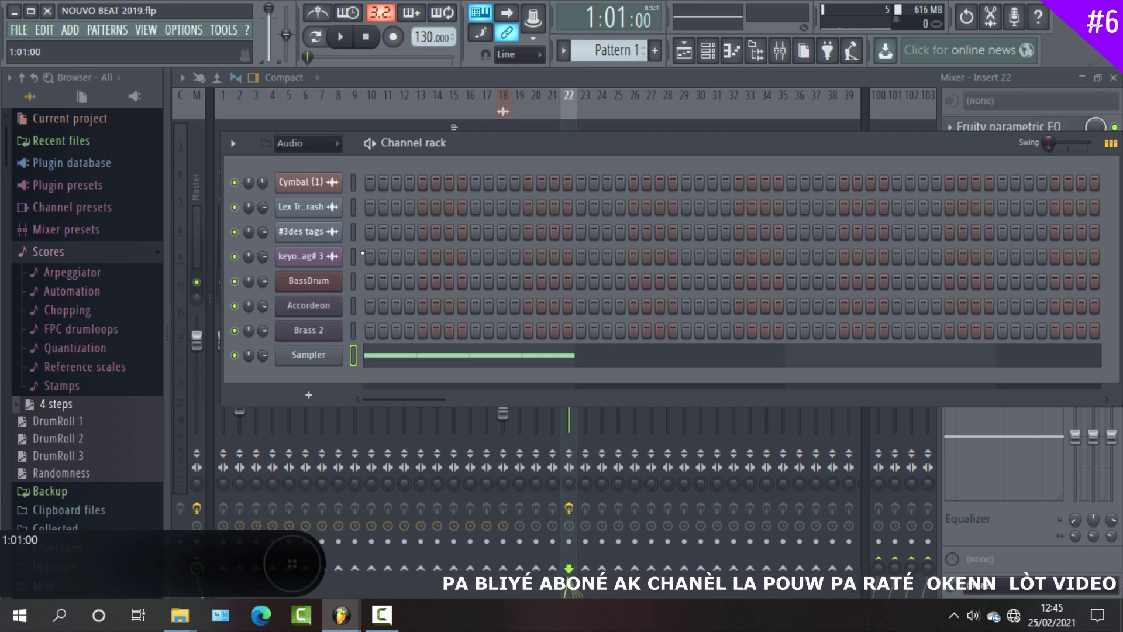
Step: Look through the Hiphop Loops in the FPC drumloops scores, then collapse these folders and Scores
{"action": "left_click", "coordinate": [76, 329]}
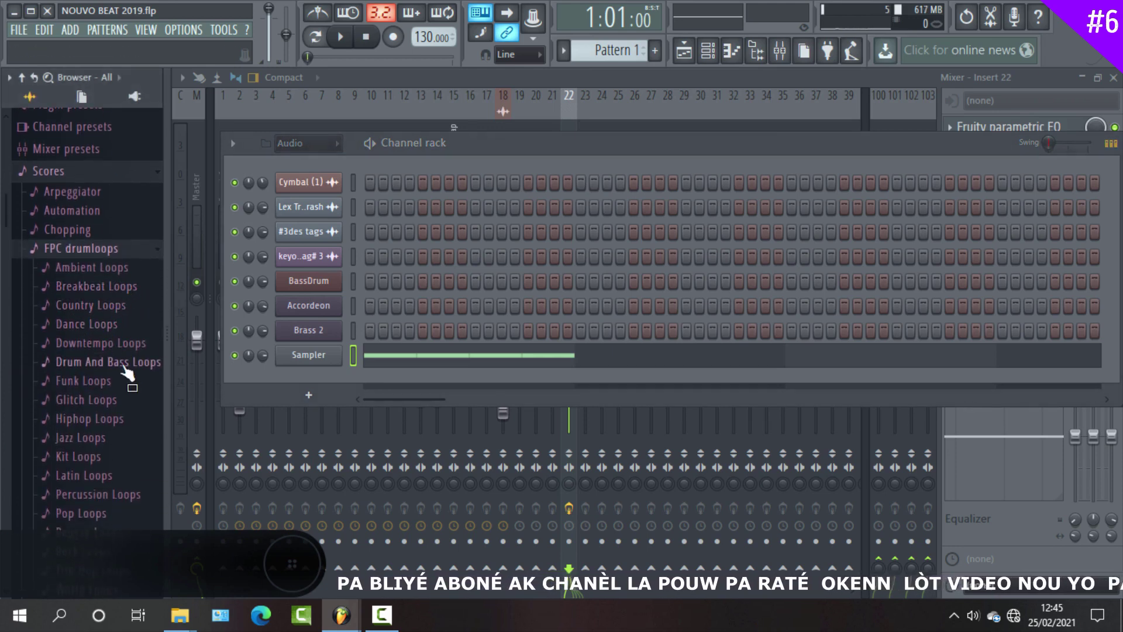
{"action": "left_click", "coordinate": [115, 420]}
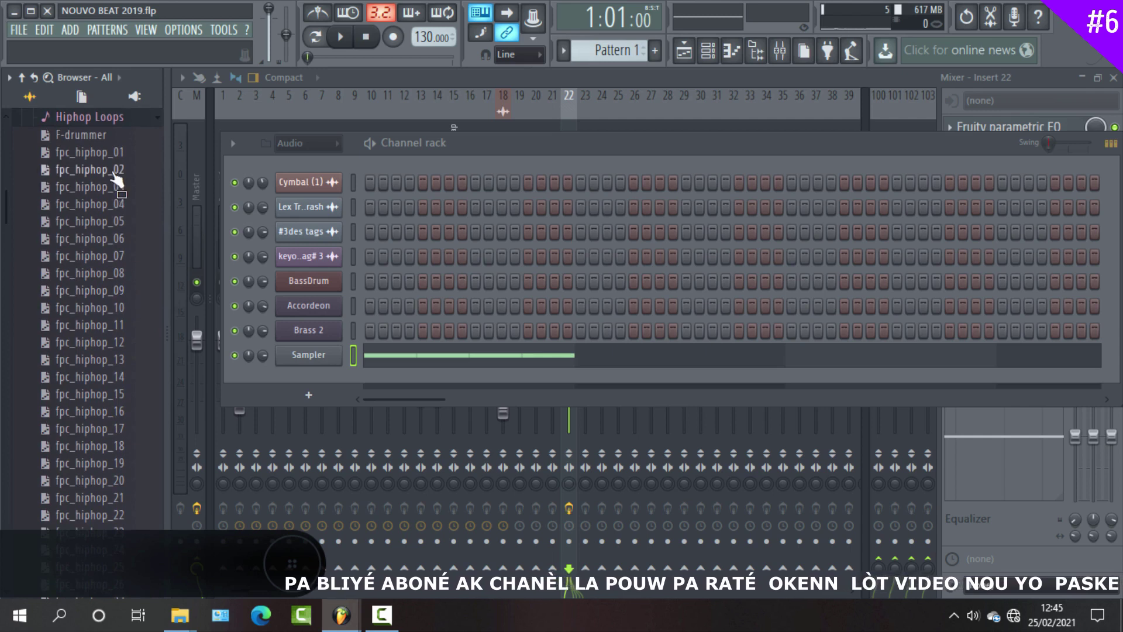
{"action": "left_click", "coordinate": [117, 118]}
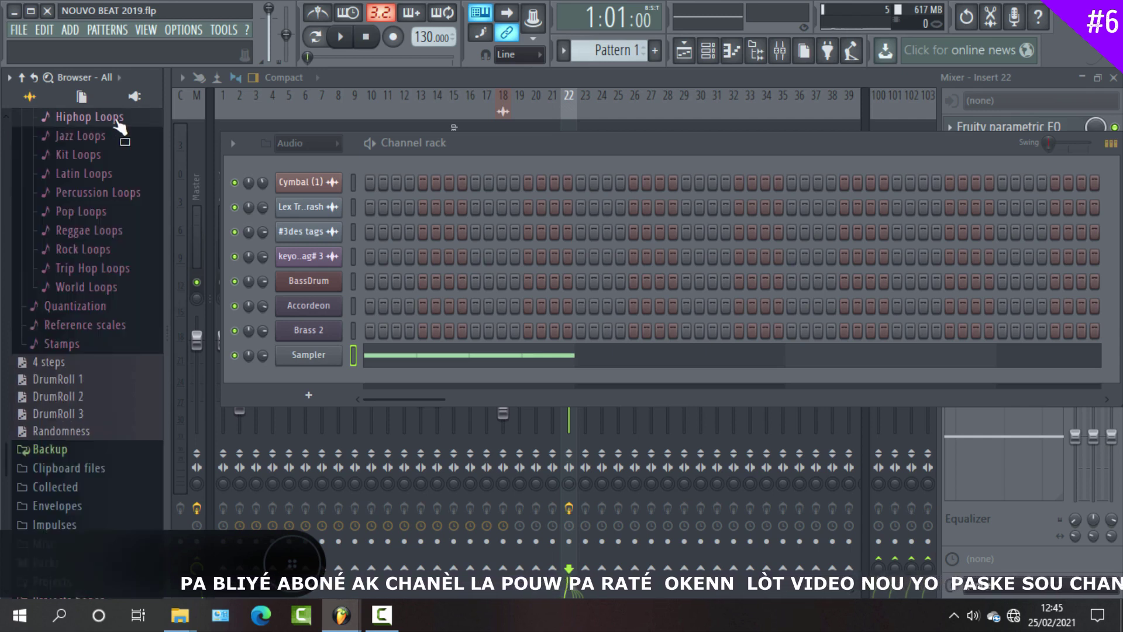
{"action": "scroll", "coordinate": [120, 126], "scroll_direction": "up", "scroll_amount": 5}
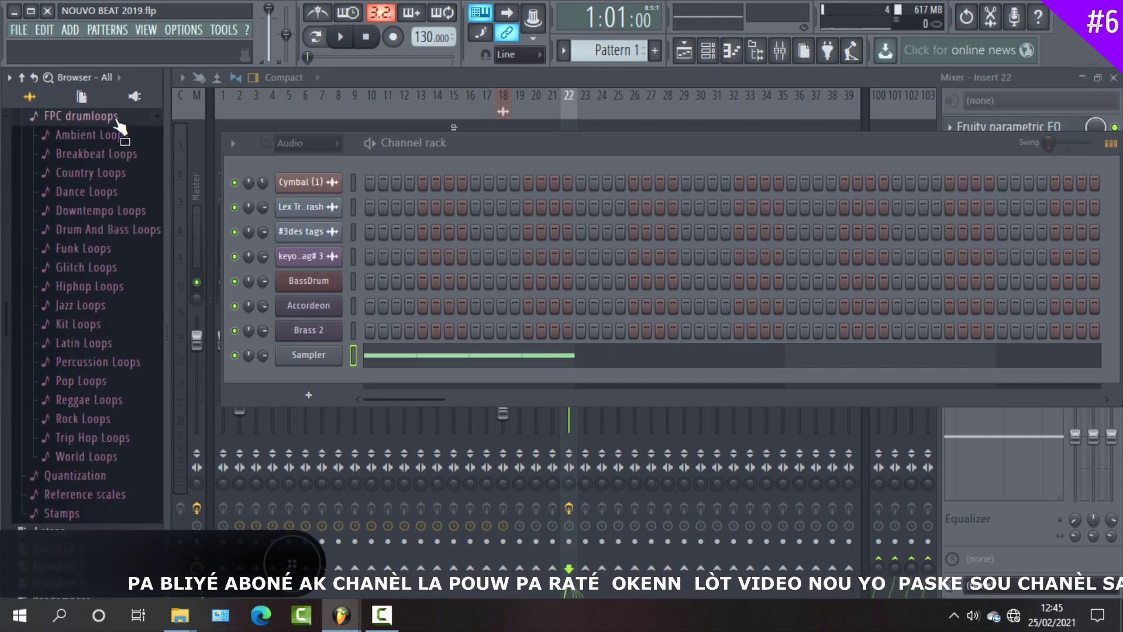
{"action": "left_click", "coordinate": [113, 184]}
{"action": "scroll", "coordinate": [120, 125], "scroll_direction": "up", "scroll_amount": 1}
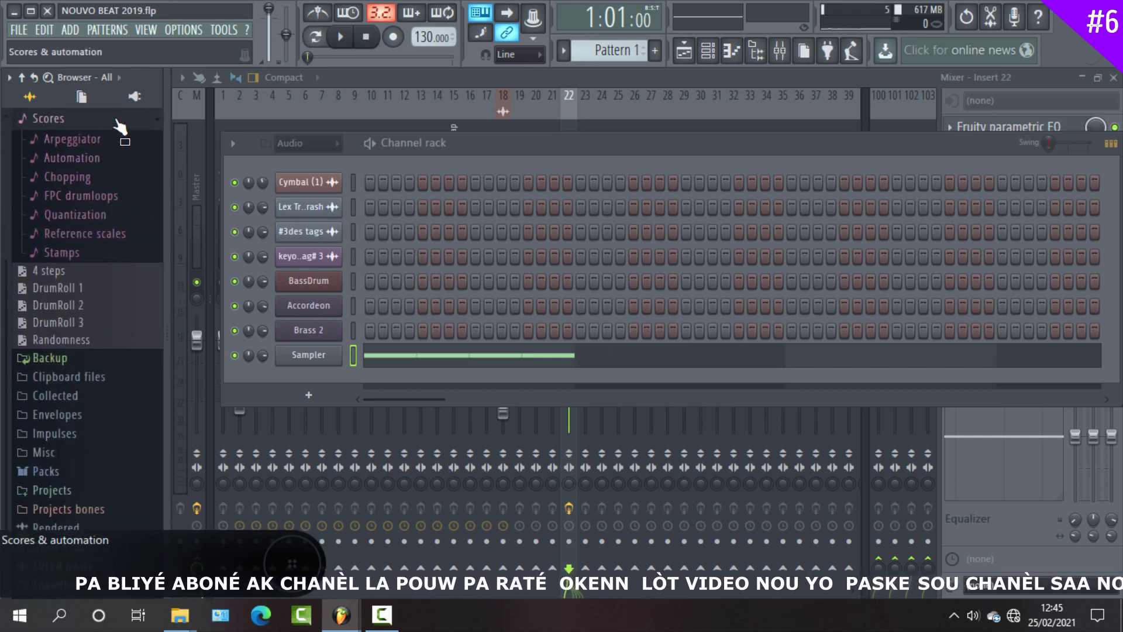
{"action": "left_click", "coordinate": [120, 126]}
{"action": "scroll", "coordinate": [120, 126], "scroll_direction": "up", "scroll_amount": 2}
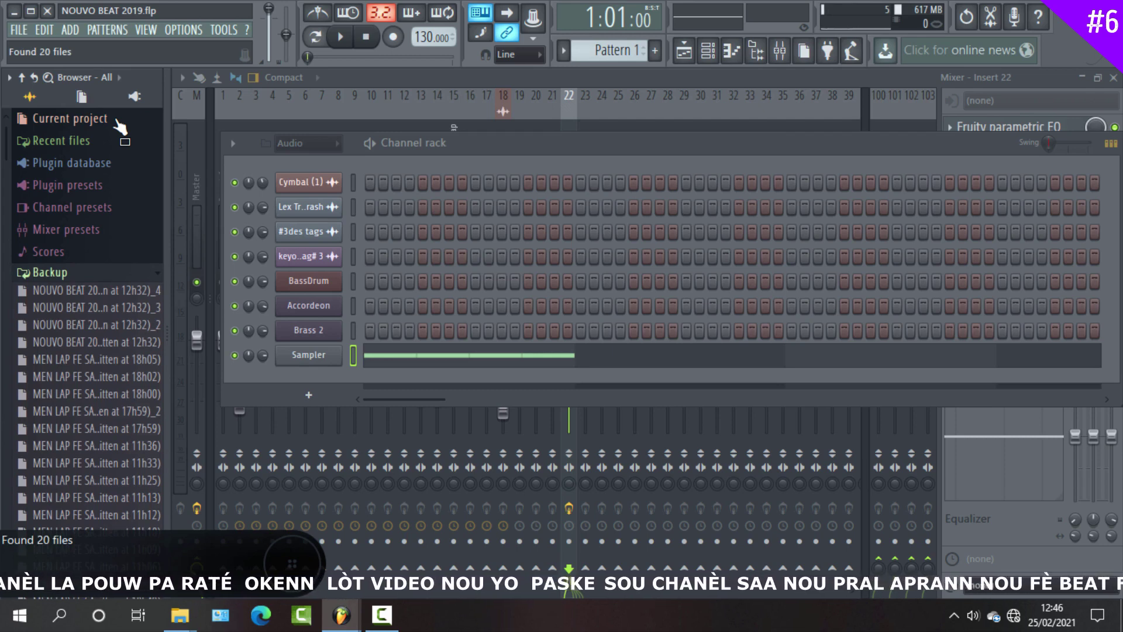
Step: Collapse the Backup folder and check the contents of the Clipboard files, Collected and Envelopes folders
{"action": "left_click", "coordinate": [128, 271]}
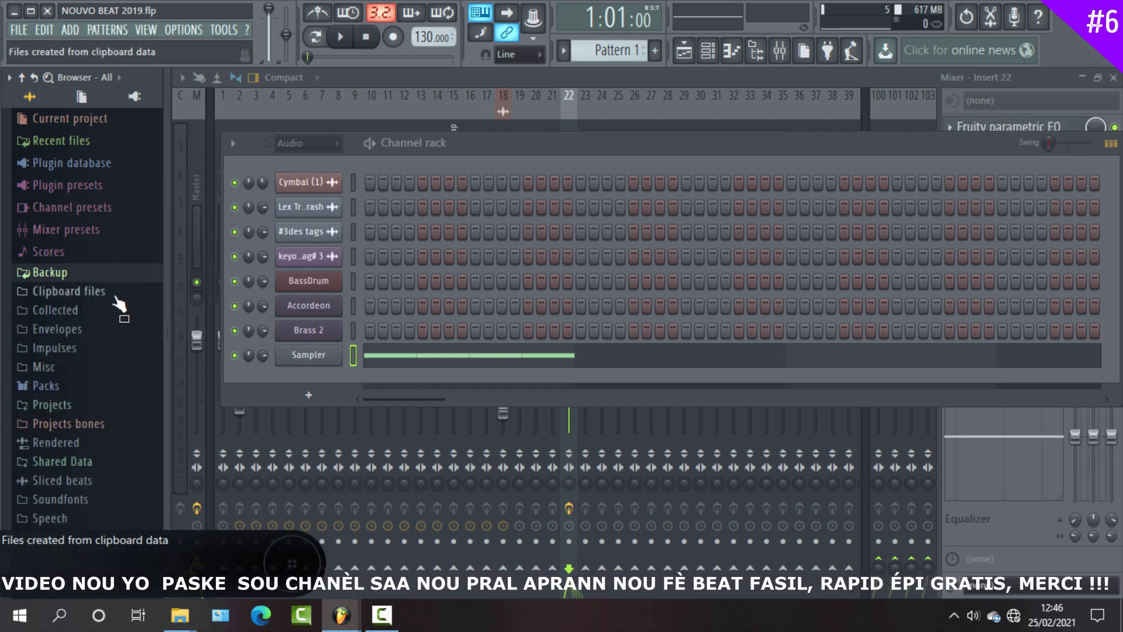
{"action": "left_click", "coordinate": [115, 296]}
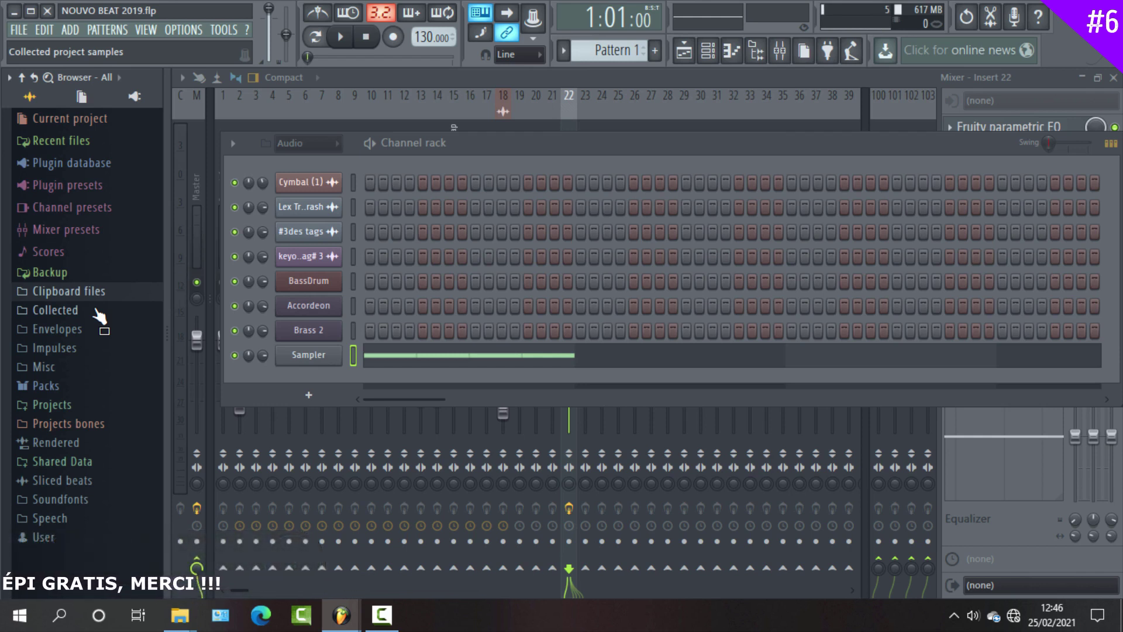
{"action": "left_click", "coordinate": [95, 311]}
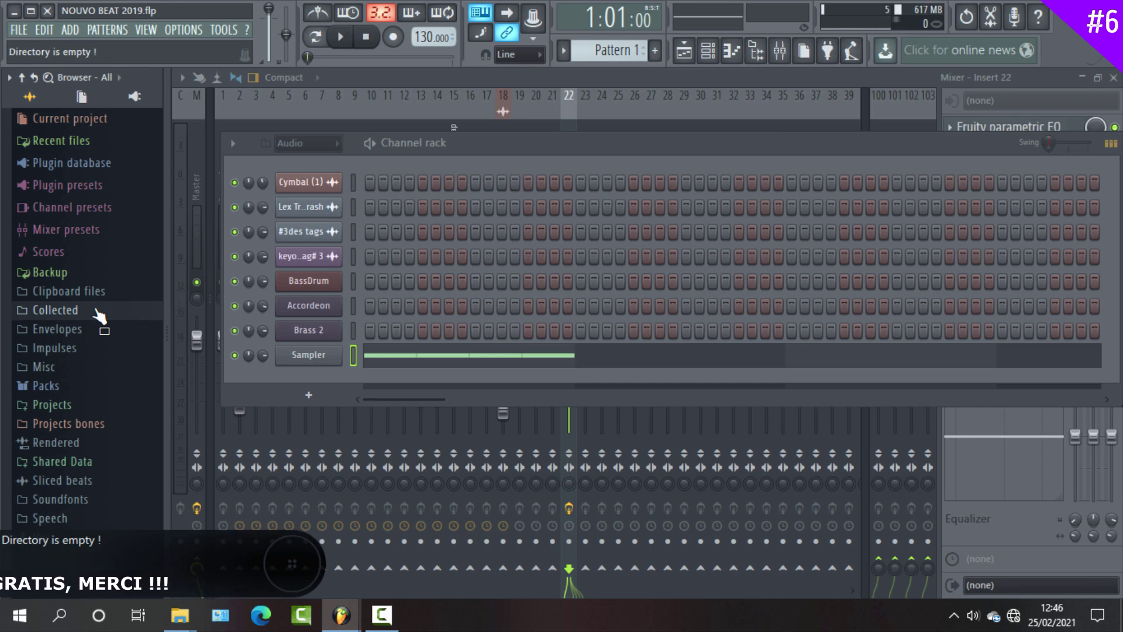
{"action": "left_click", "coordinate": [86, 331]}
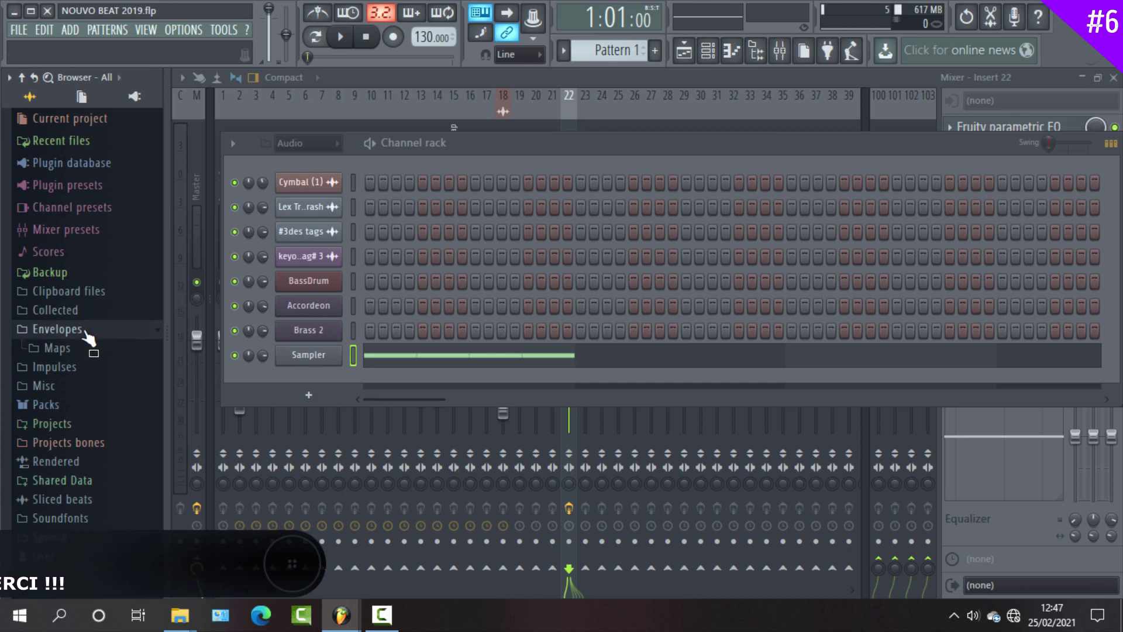
{"action": "left_click", "coordinate": [85, 333]}
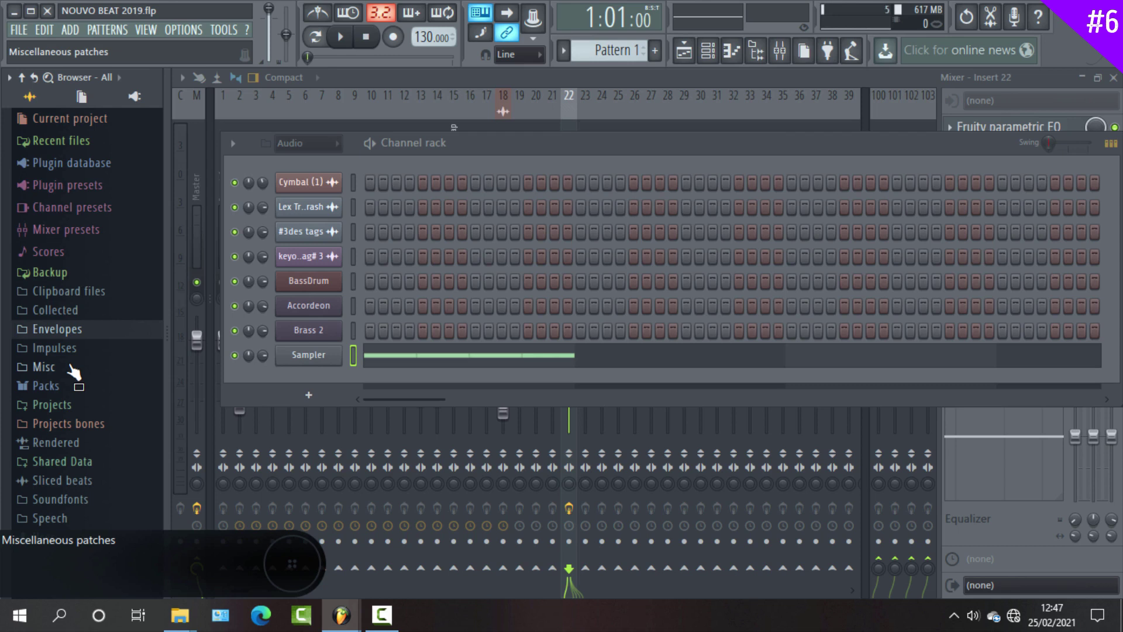
{"action": "left_click", "coordinate": [397, 624]}
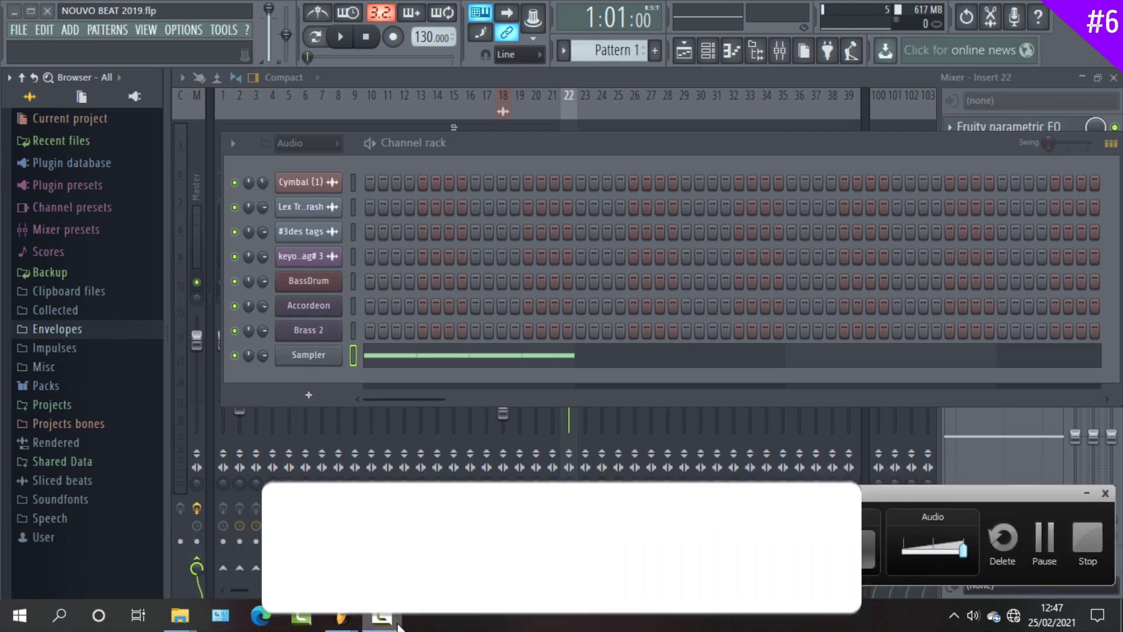
{"action": "left_click", "coordinate": [1084, 493]}
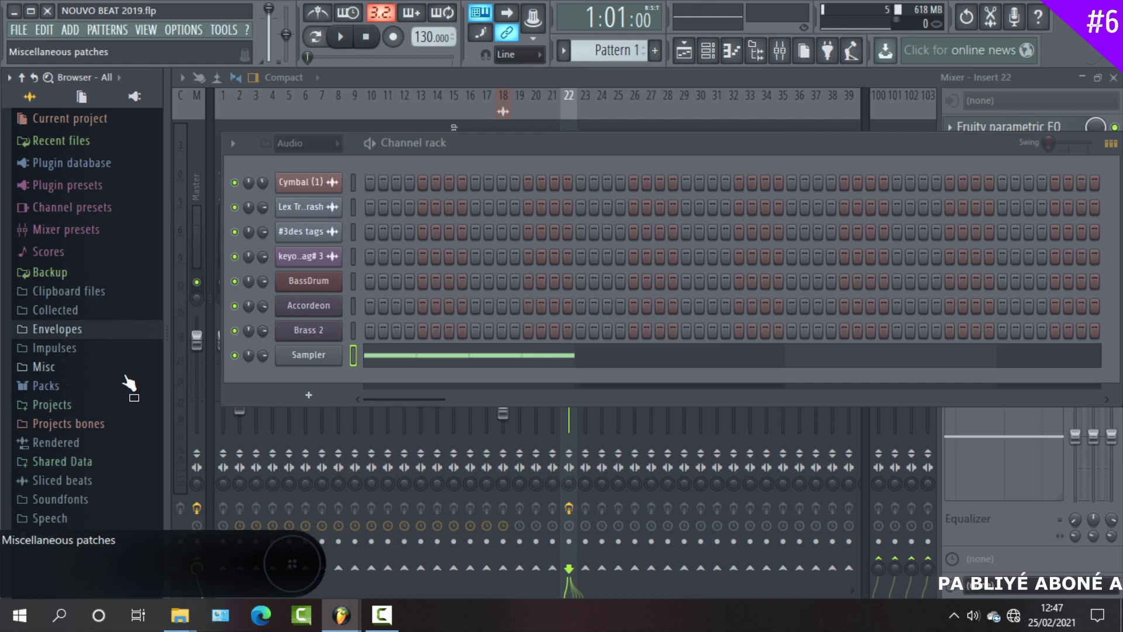
Step: View the contents of the Packs and Projects folders, including Performance mode, and collapse them again
{"action": "left_click", "coordinate": [50, 388]}
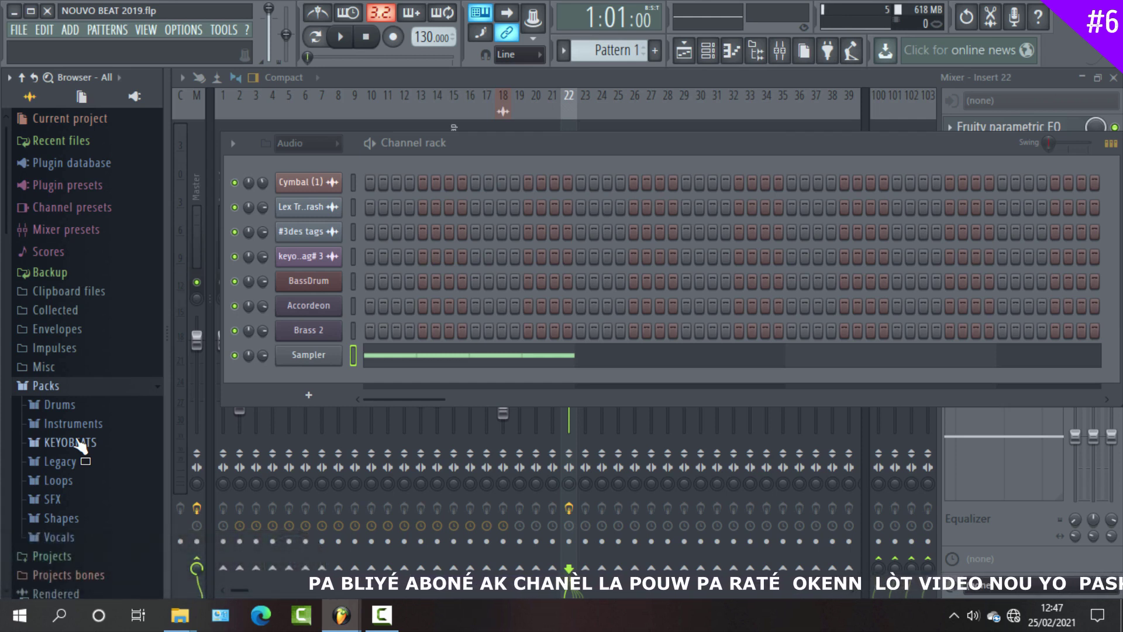
{"action": "left_click", "coordinate": [105, 390]}
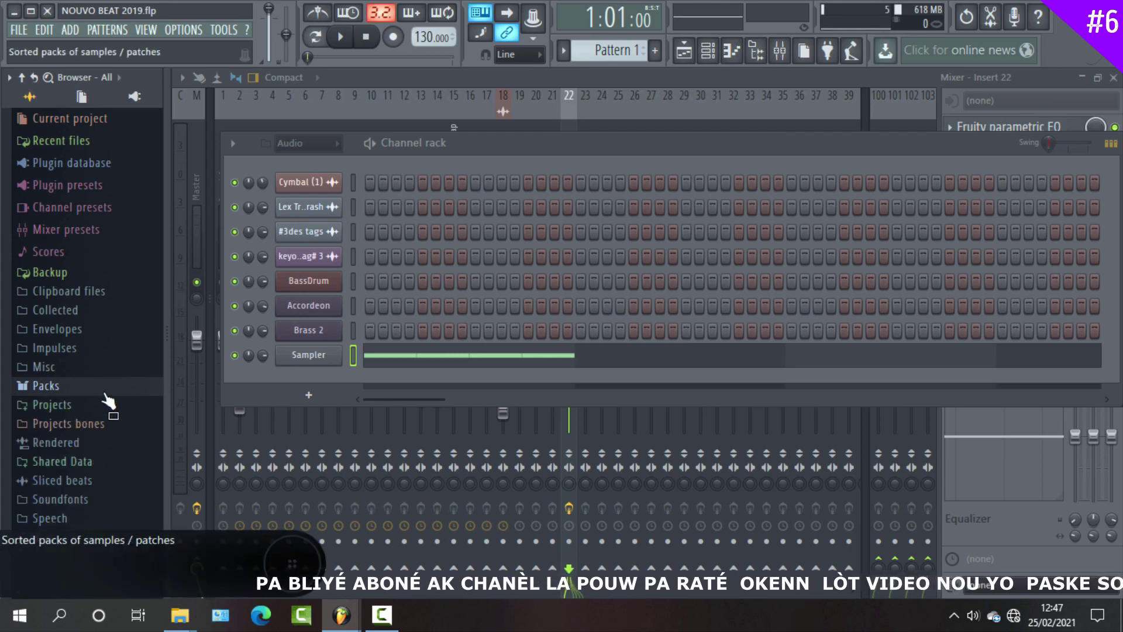
{"action": "left_click", "coordinate": [90, 408]}
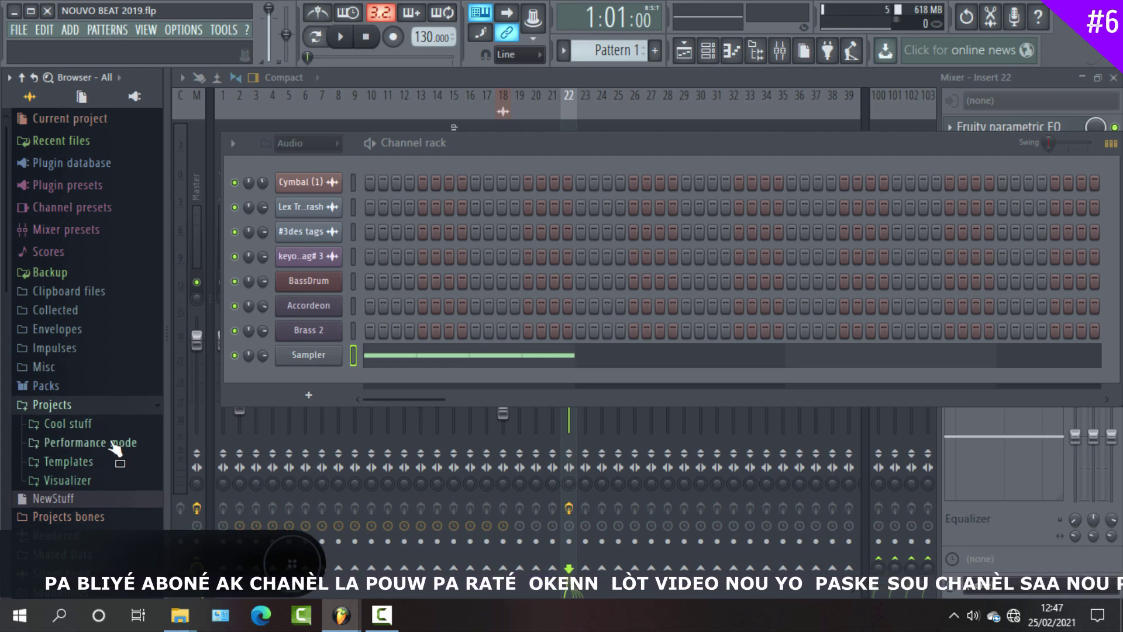
{"action": "left_click", "coordinate": [114, 445]}
{"action": "left_click", "coordinate": [114, 444]}
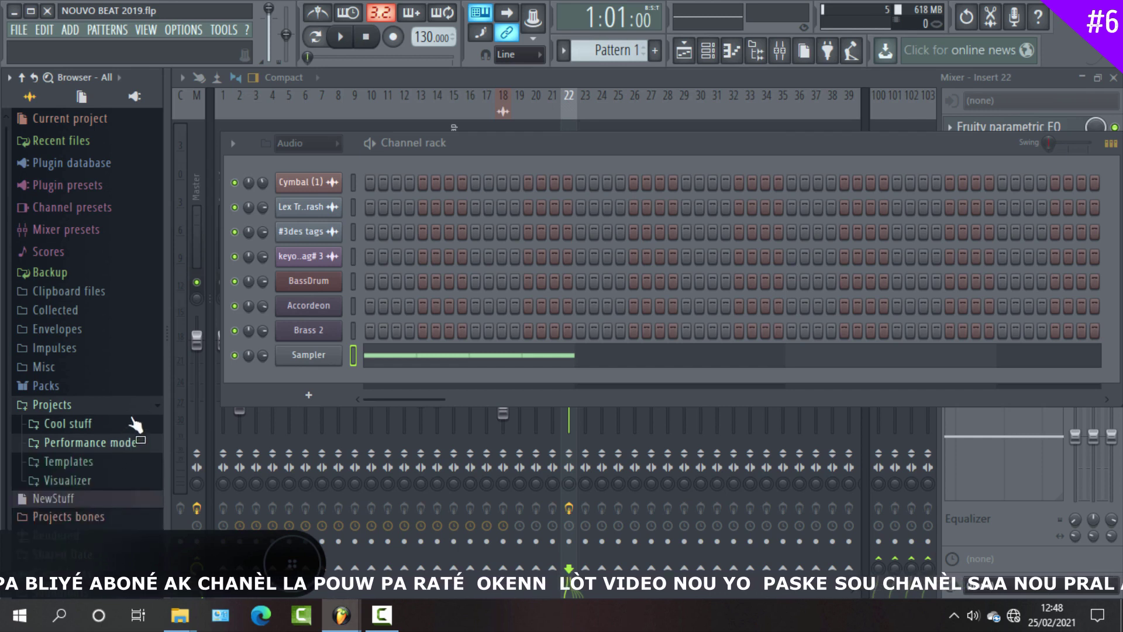
{"action": "left_click", "coordinate": [151, 410]}
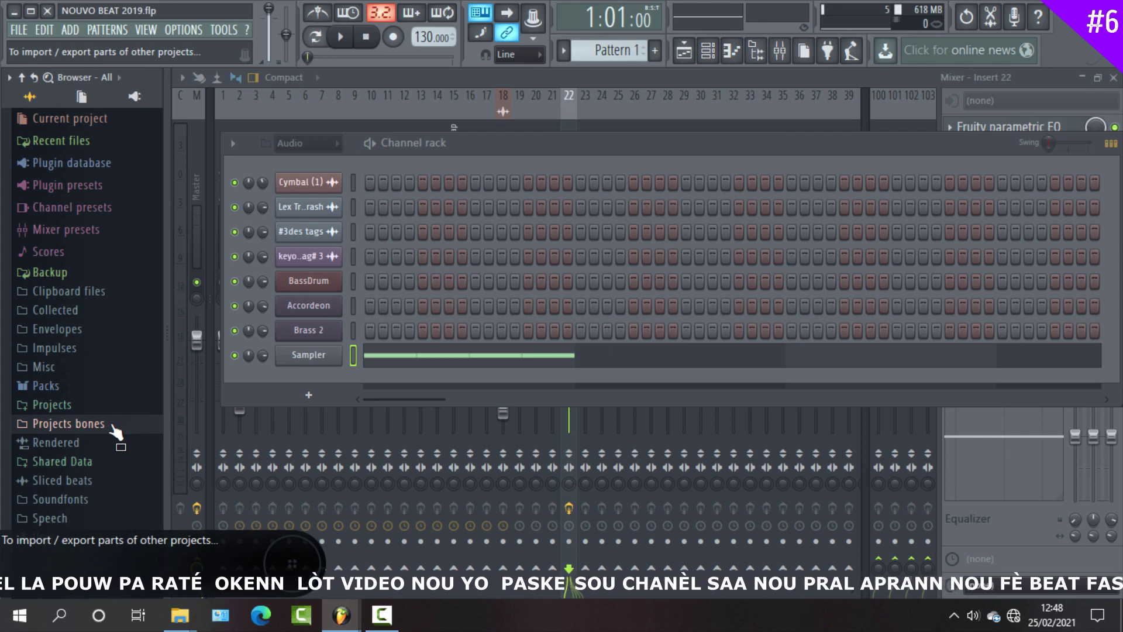
Step: Check the Rendered folder and view the subfolders of Shared Data
{"action": "left_click", "coordinate": [81, 444]}
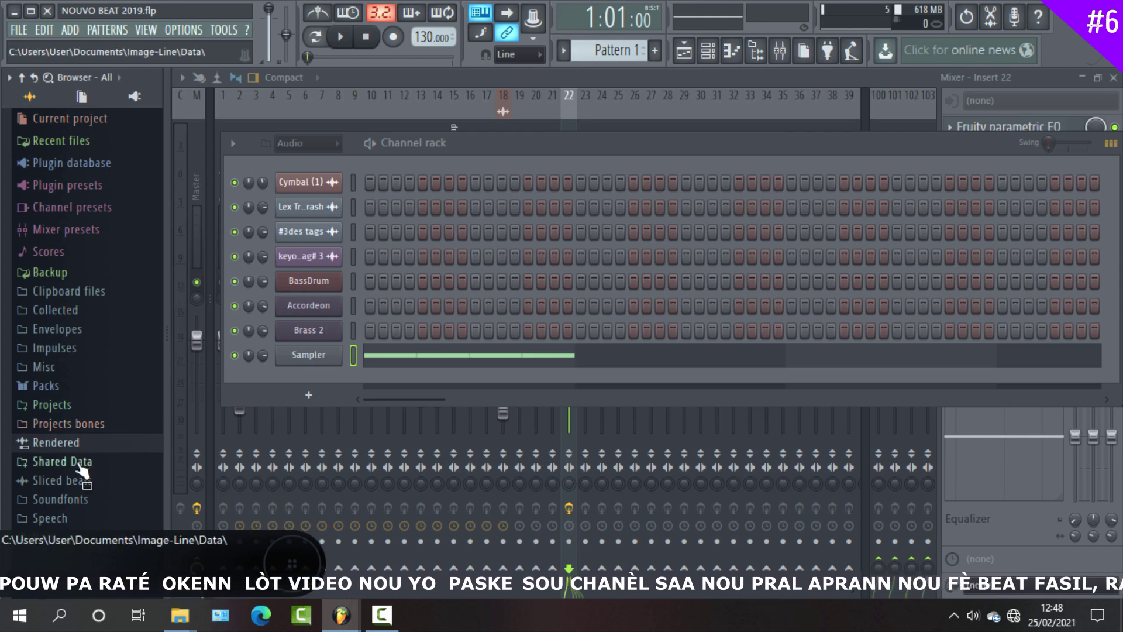
{"action": "left_click", "coordinate": [61, 461]}
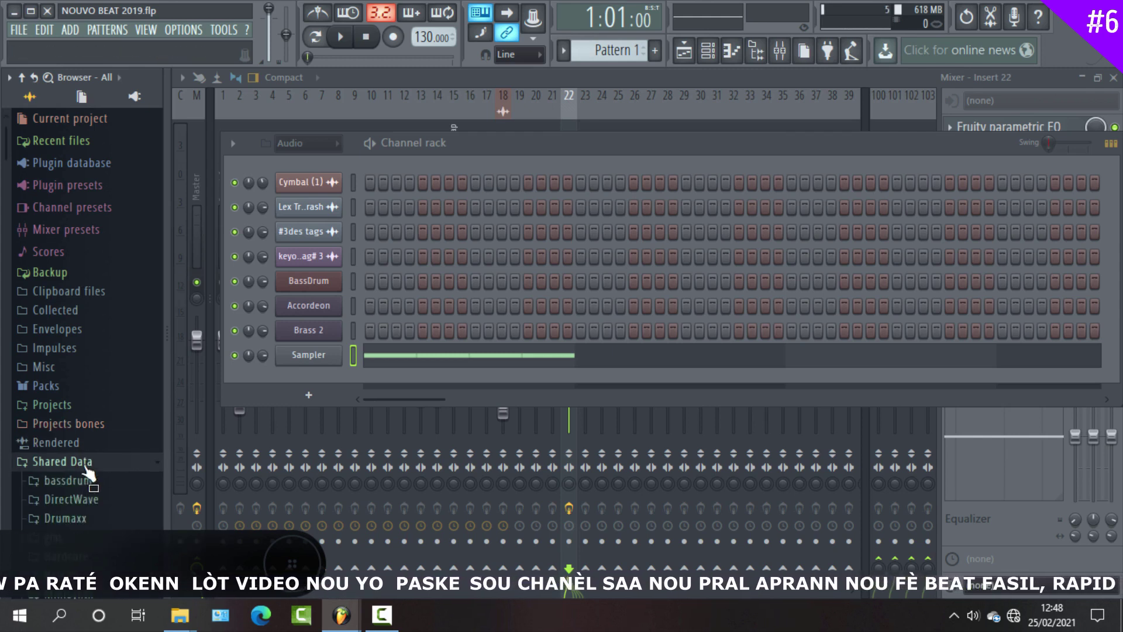
{"action": "left_click", "coordinate": [85, 465]}
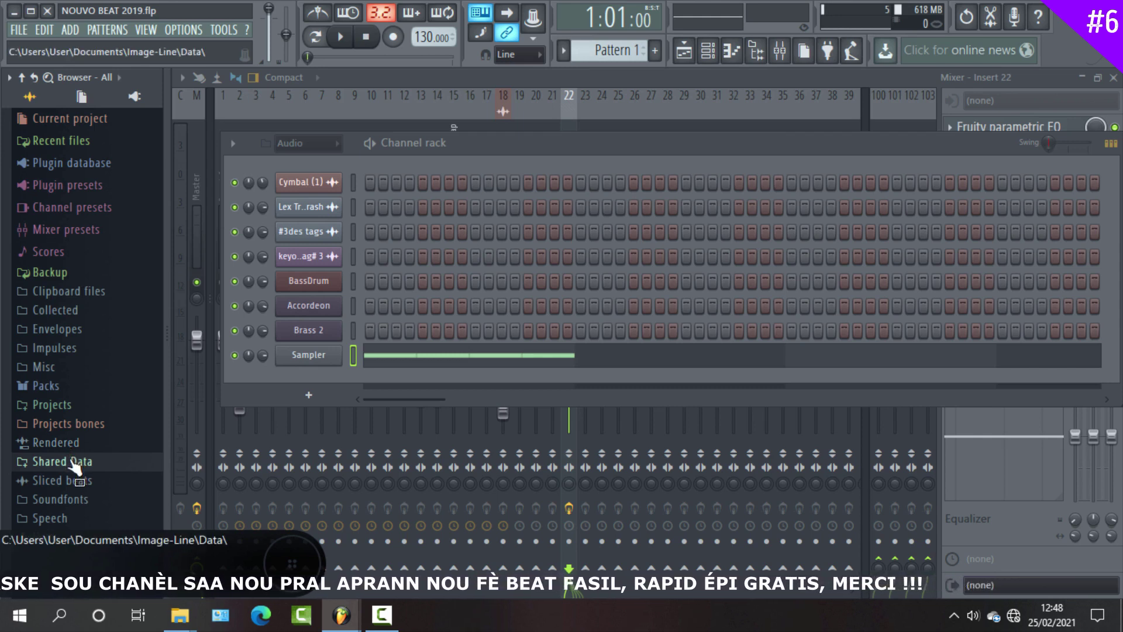
{"action": "left_click", "coordinate": [74, 464]}
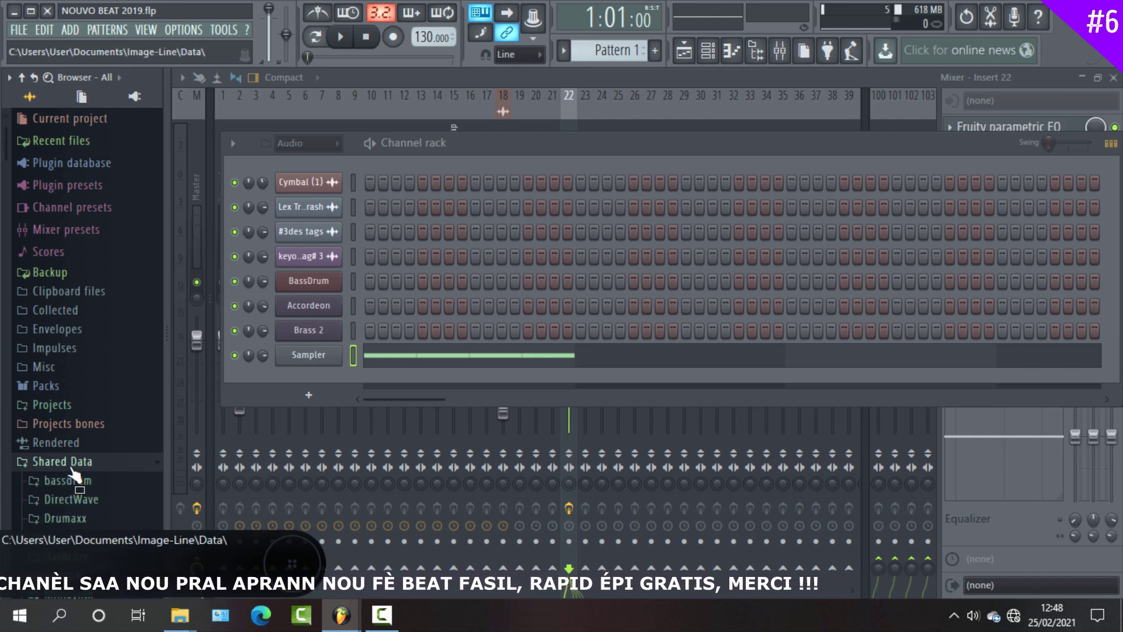
Step: Look inside the bassdrum folder of Shared Data, then collapse Shared Data and check the Sliced beats folder
{"action": "left_click", "coordinate": [70, 480]}
{"action": "left_click", "coordinate": [77, 500]}
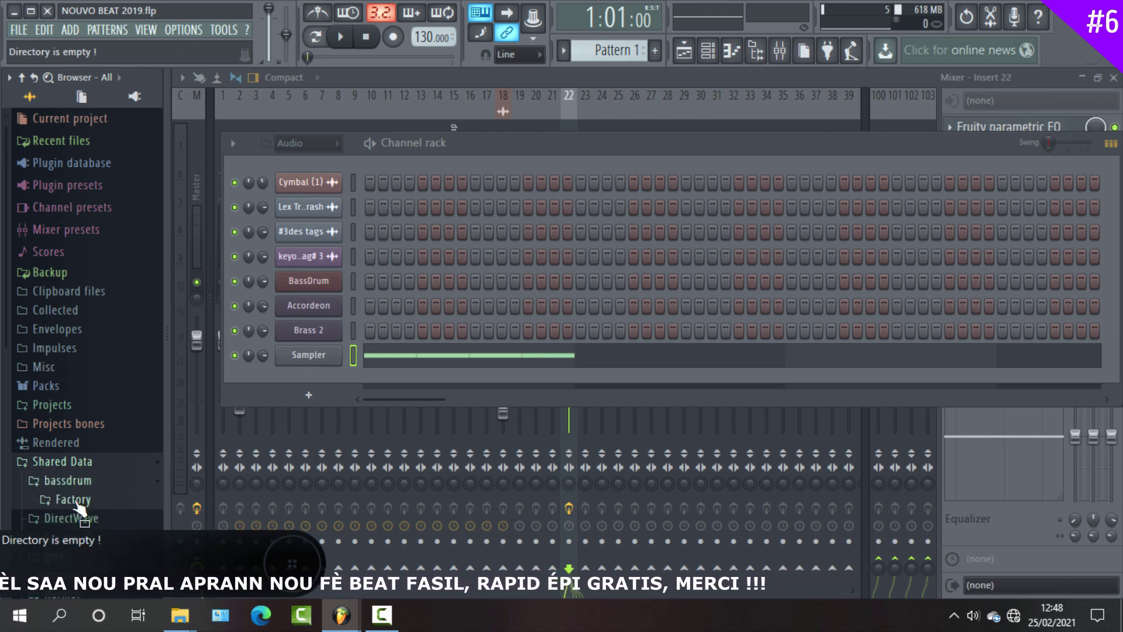
{"action": "left_click", "coordinate": [112, 463]}
{"action": "left_click", "coordinate": [87, 480]}
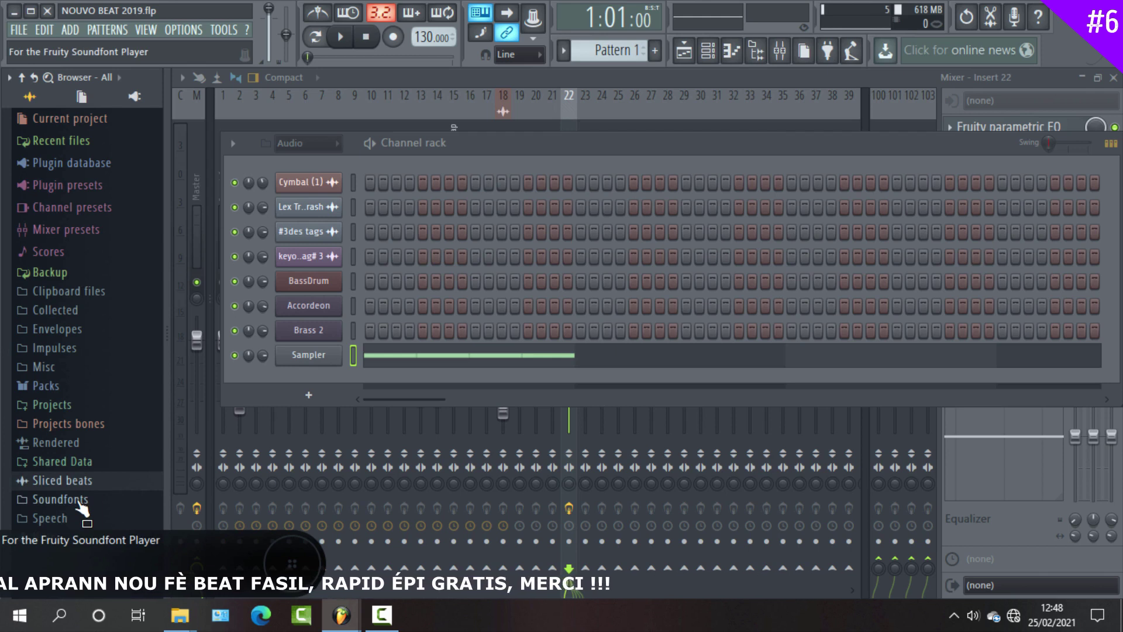
Step: Add the STR_Ensemble soundfont from the Soundfonts folder as a new channel, play test notes and close its plugin window
{"action": "left_click", "coordinate": [80, 503]}
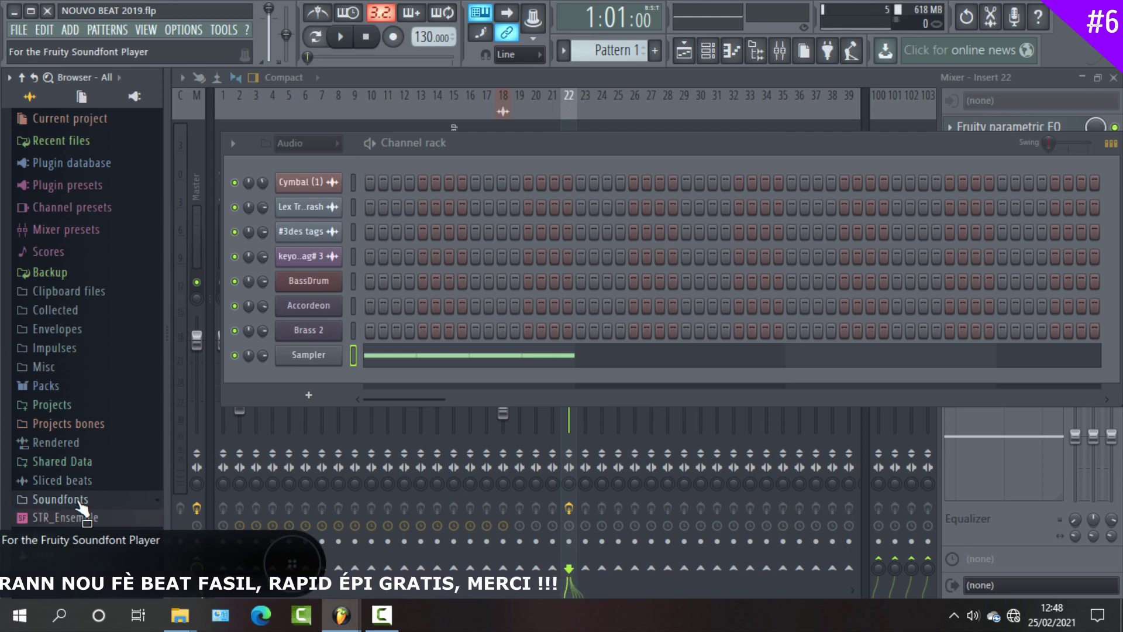
{"action": "left_click_drag", "start_coordinate": [88, 513], "coordinate": [87, 521]}
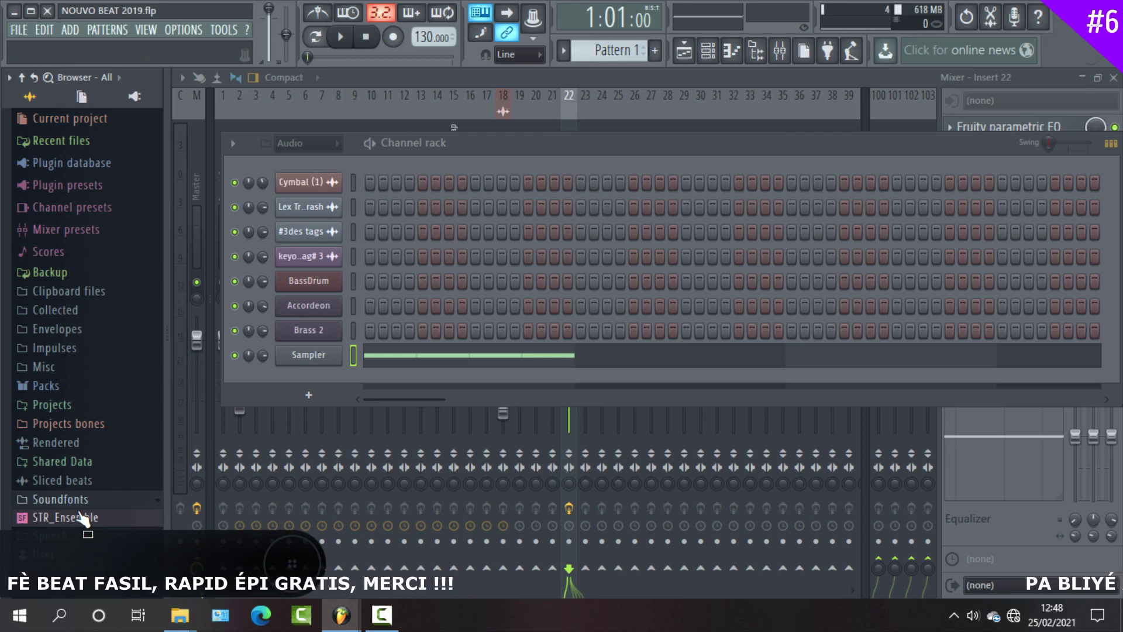
{"action": "left_click_drag", "start_coordinate": [80, 511], "coordinate": [278, 367]}
{"action": "key", "text": "z"}
{"action": "key", "text": "c"}
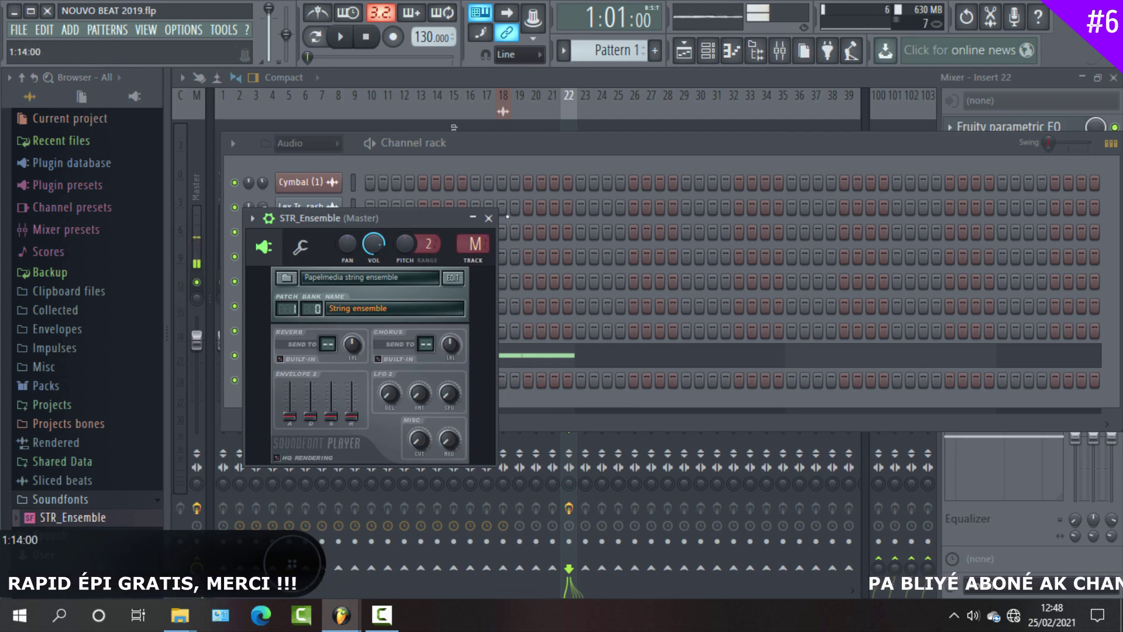
{"action": "left_click", "coordinate": [489, 219]}
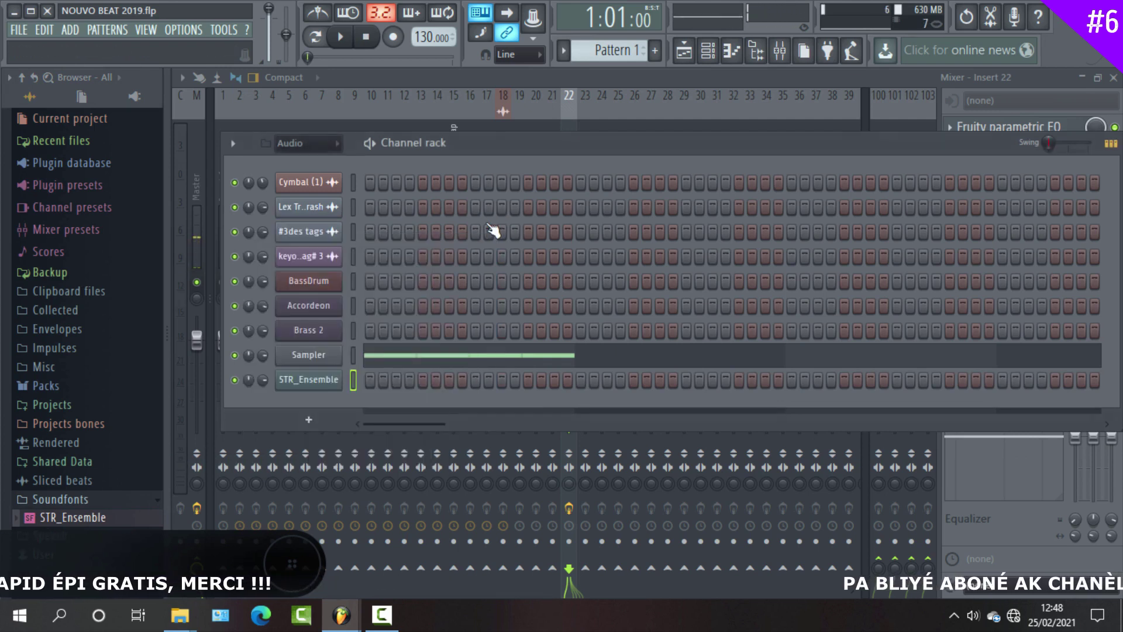
Step: Collapse Soundfonts and add the 1st_listen and Activate presets from the Speech folder as new channels, closing each Speech properties dialog
{"action": "left_click", "coordinate": [103, 500]}
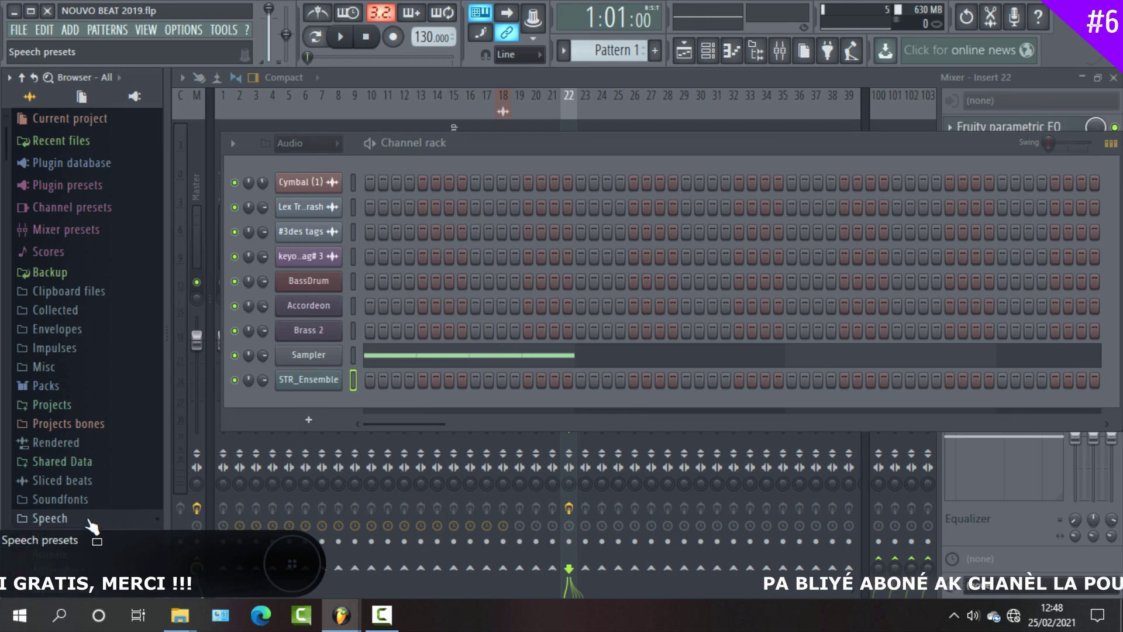
{"action": "left_click_drag", "start_coordinate": [118, 546], "coordinate": [291, 395]}
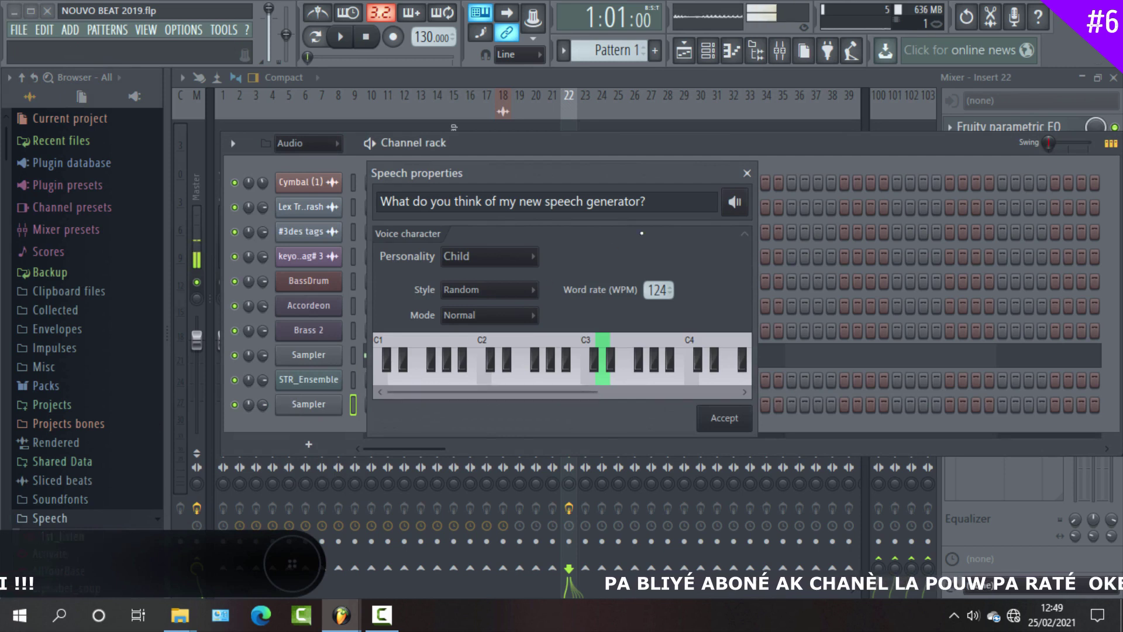
{"action": "left_click", "coordinate": [747, 174]}
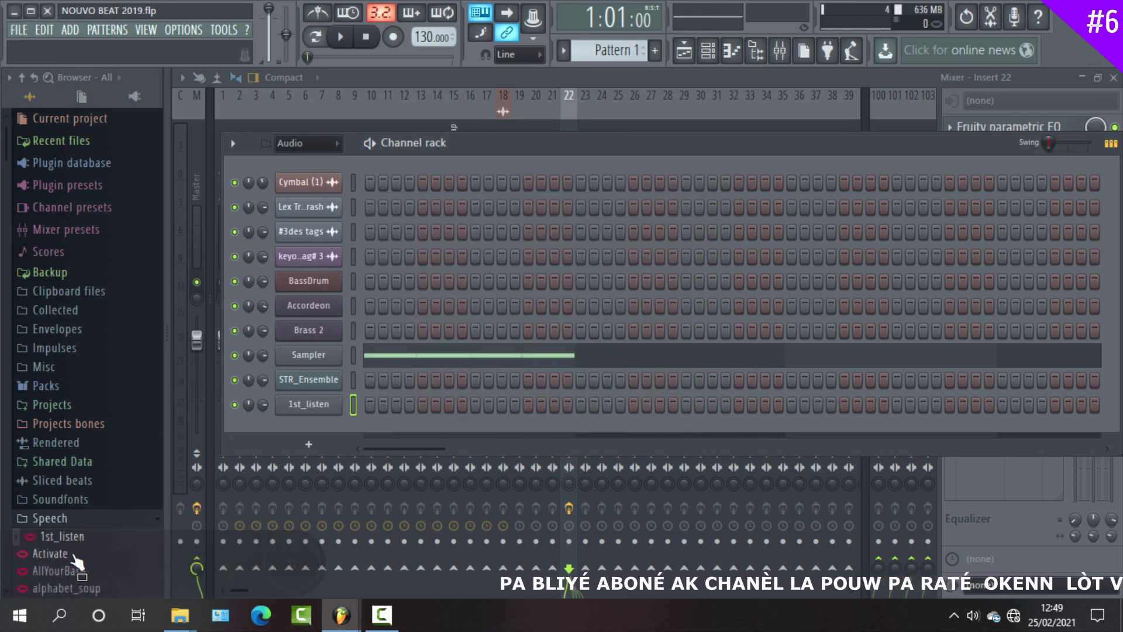
{"action": "left_click_drag", "start_coordinate": [61, 558], "coordinate": [292, 424]}
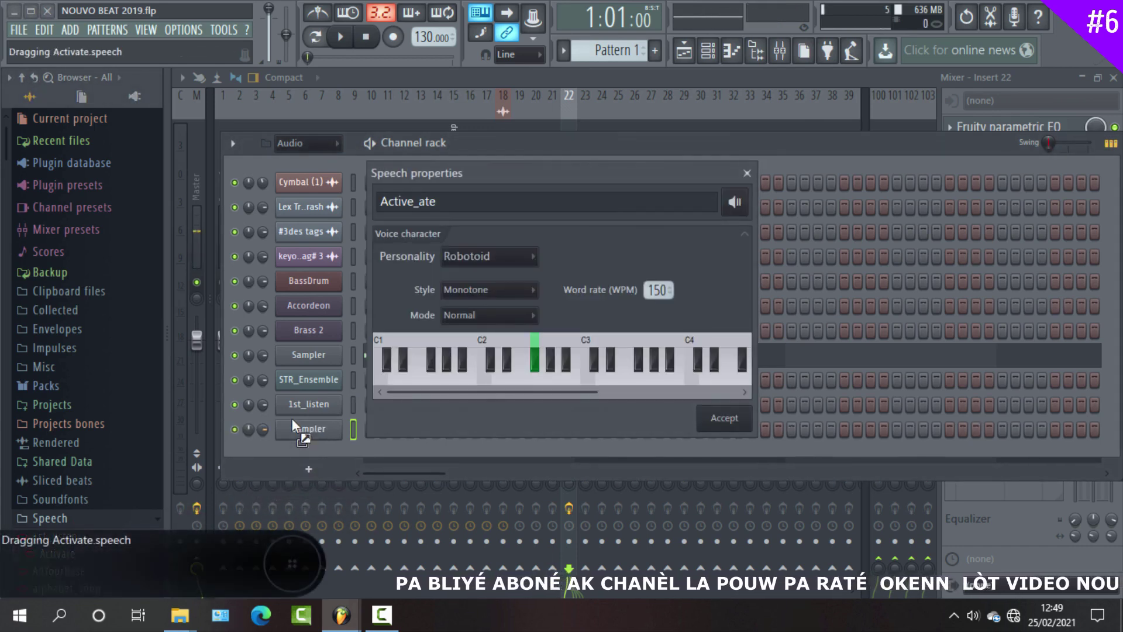
{"action": "left_click", "coordinate": [746, 174]}
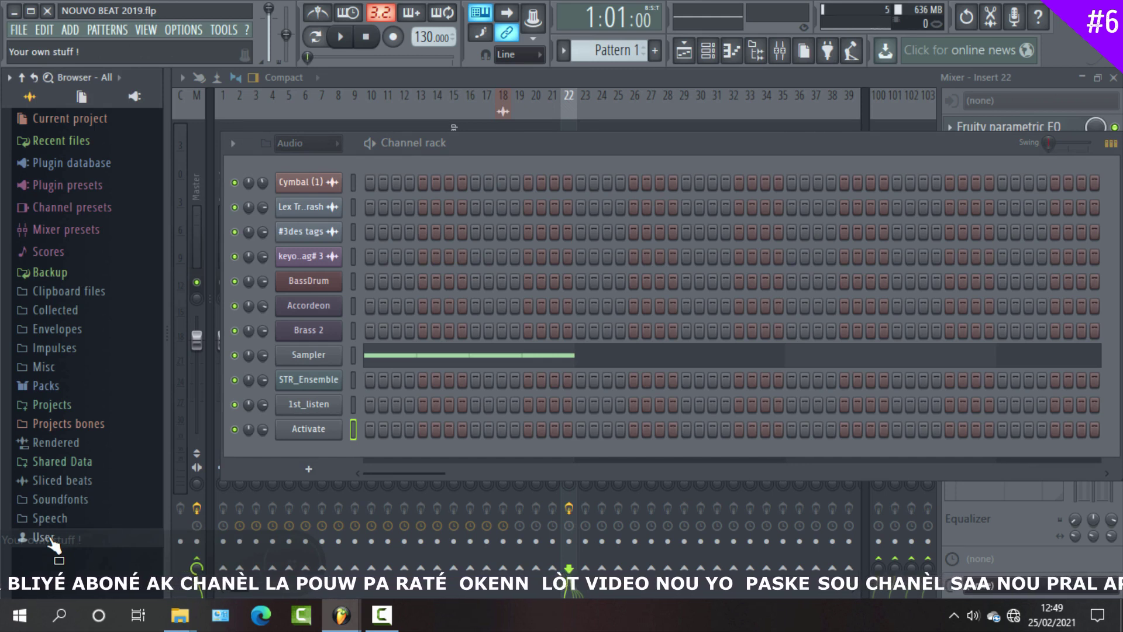
Step: Check the folder options available for the User folder
{"action": "right_click", "coordinate": [49, 537]}
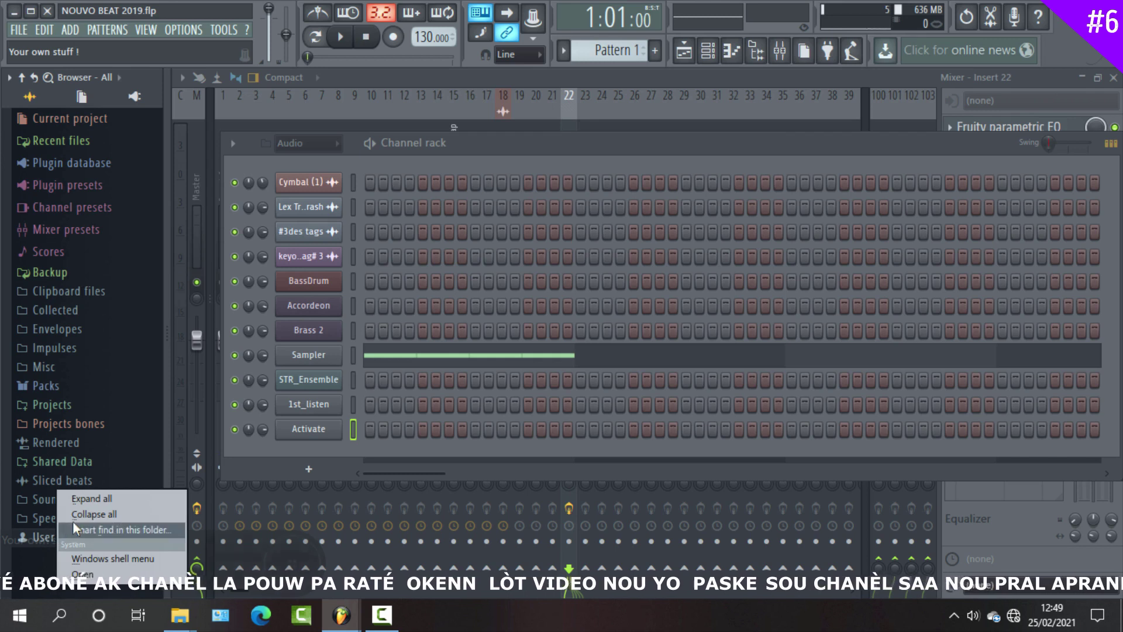
{"action": "left_click", "coordinate": [106, 557]}
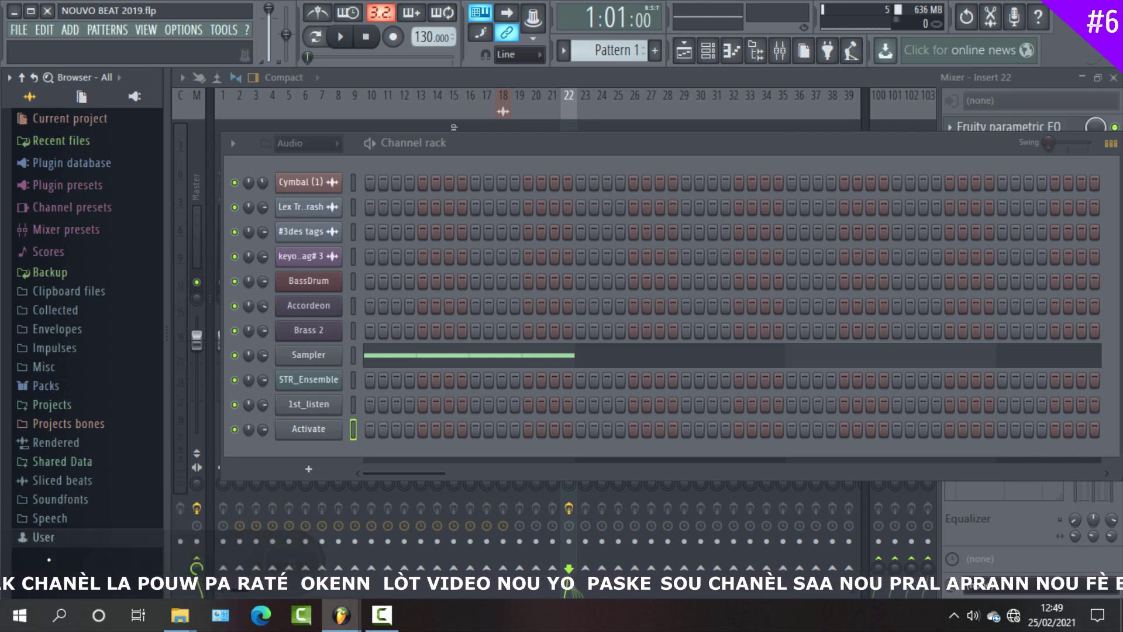
{"action": "left_click", "coordinate": [374, 620]}
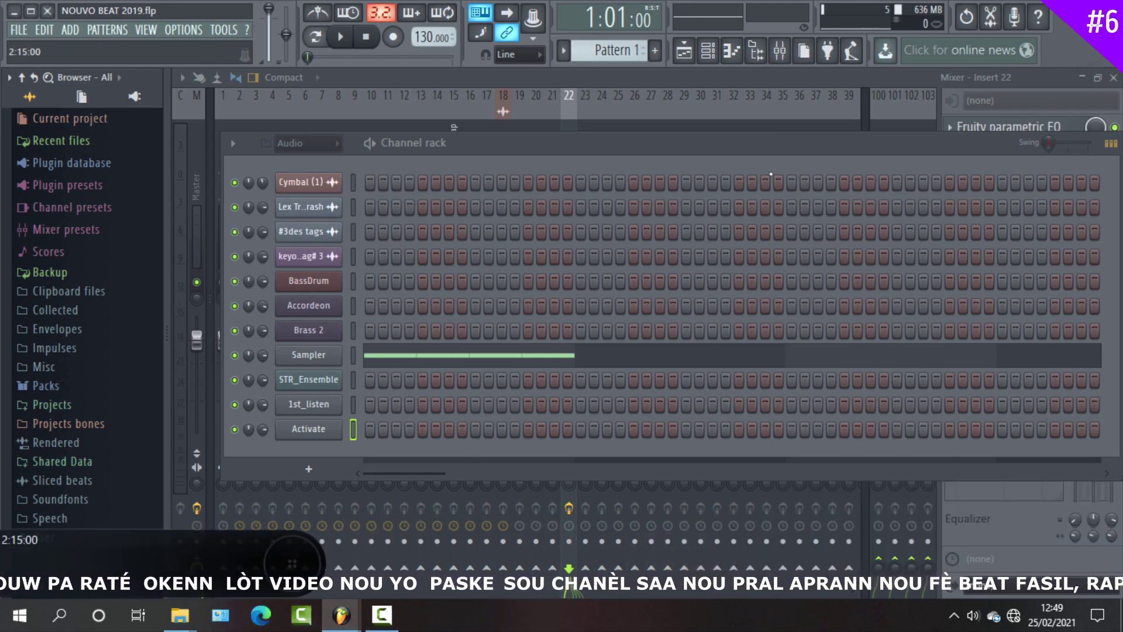
Step: Show the Playlist and play the song arrangement from the start
{"action": "left_click", "coordinate": [698, 53]}
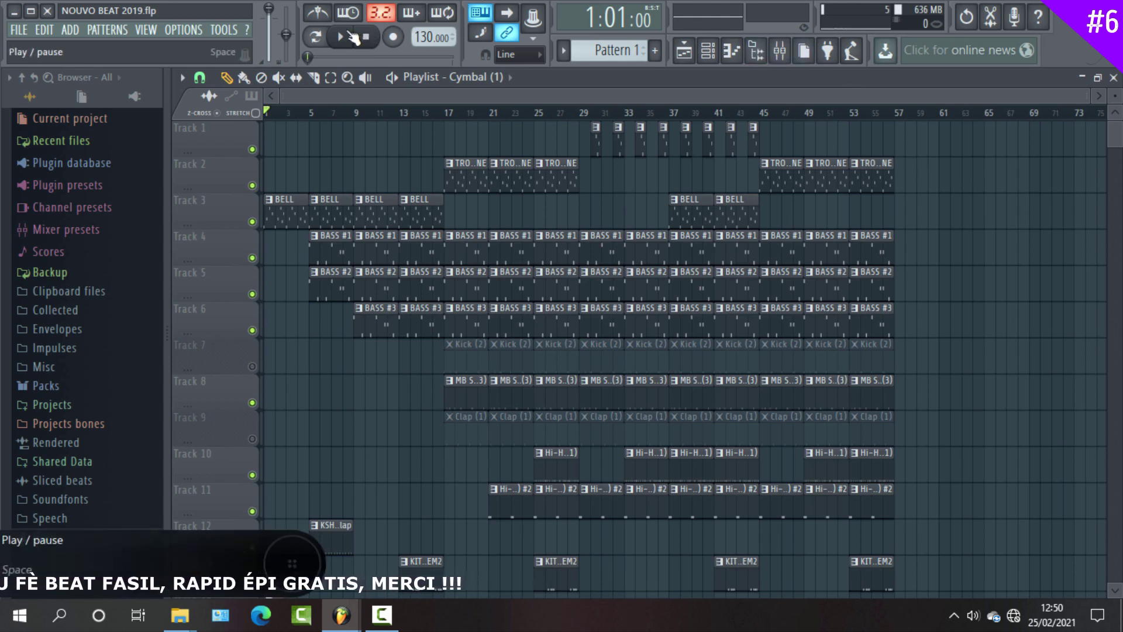
{"action": "left_click", "coordinate": [345, 37]}
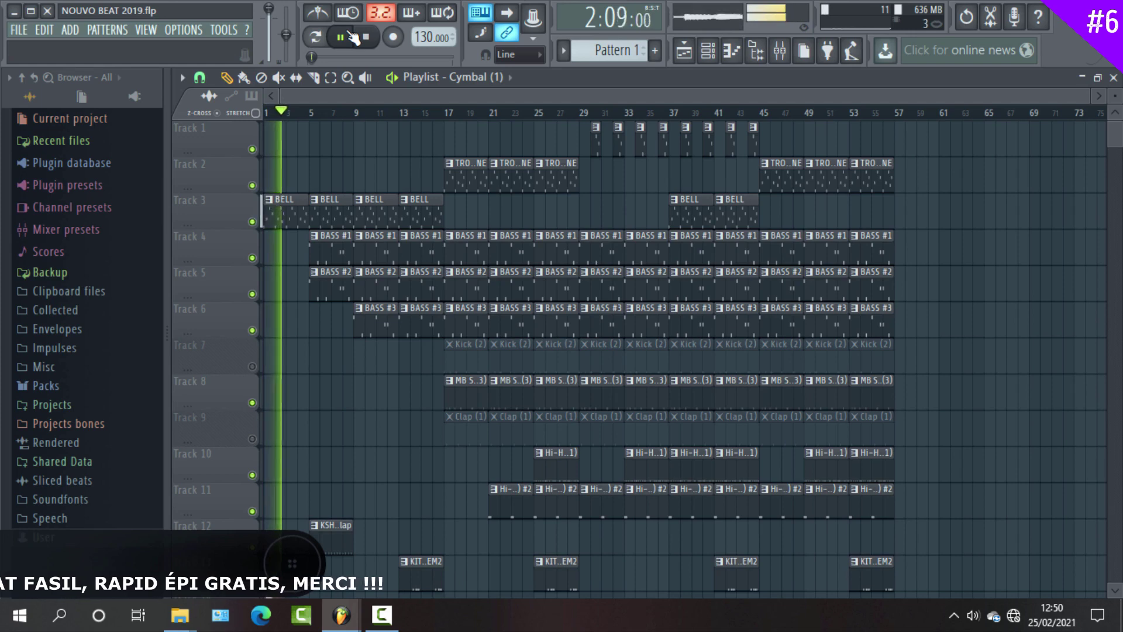
{"action": "left_click", "coordinate": [382, 622]}
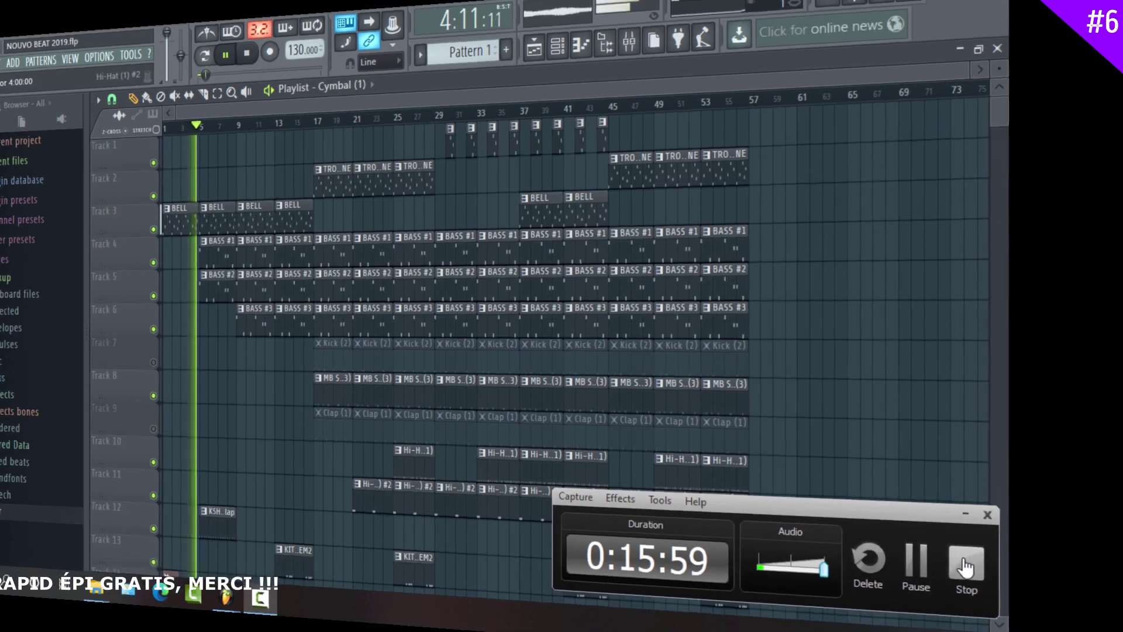